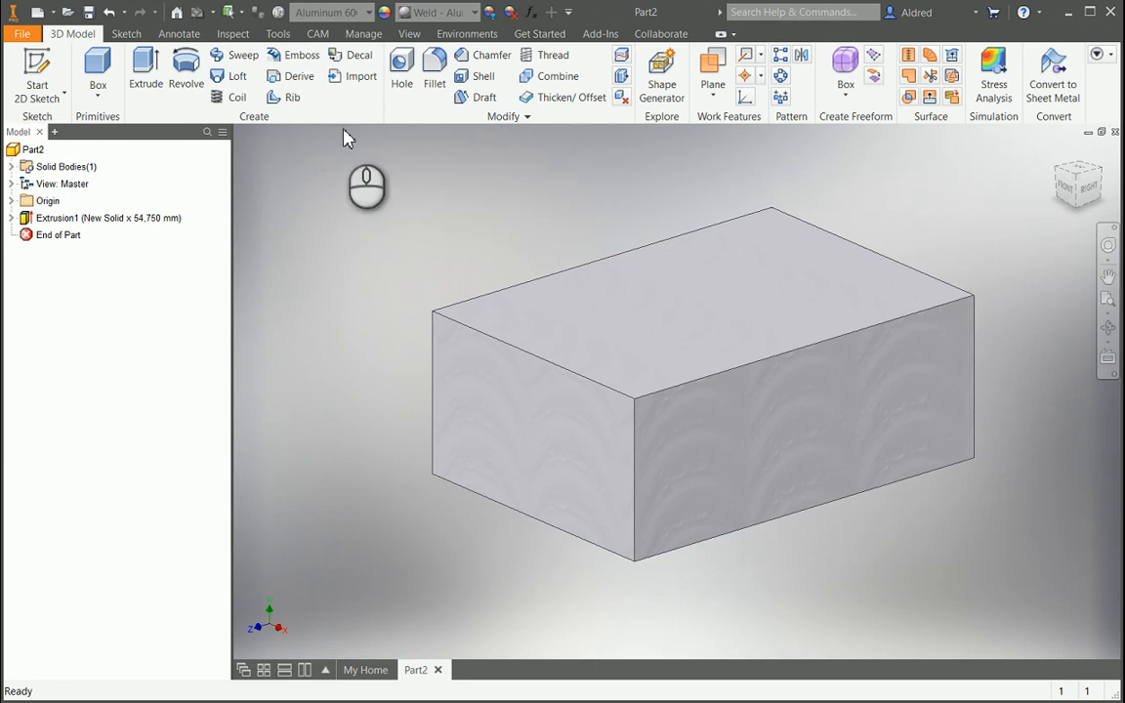
Start a Hole feature and place three hole positions across the block's top face, with diameter 5.
left_click(398, 64)
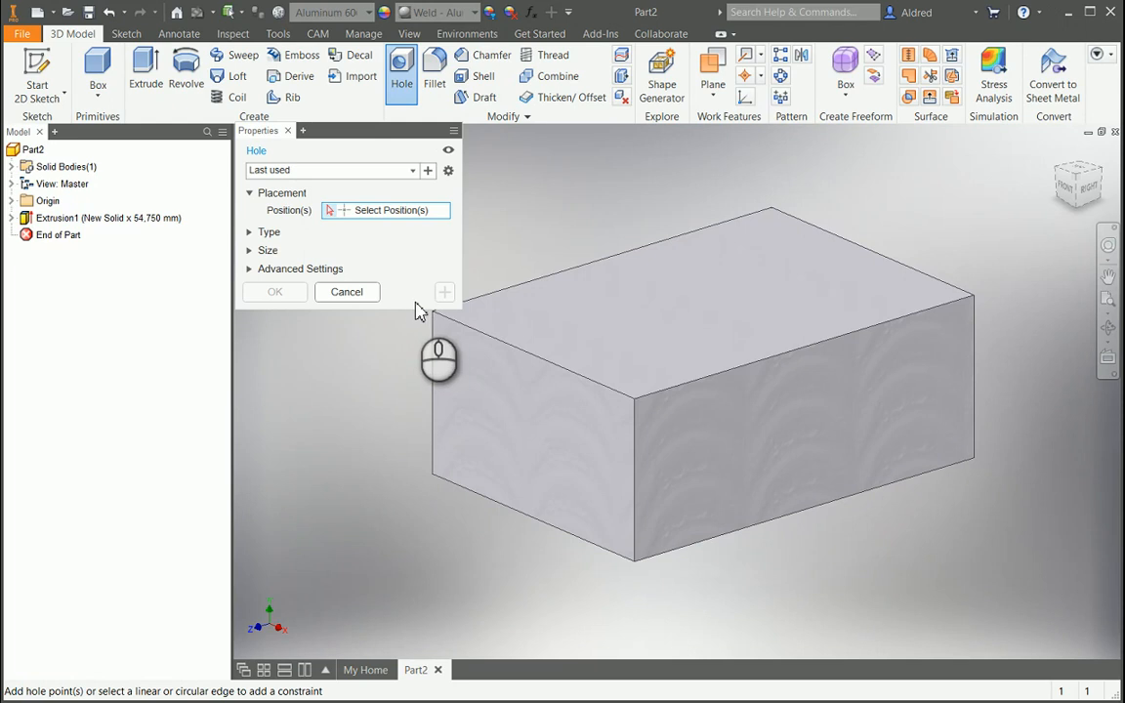
left_click_drag(414, 315, 416, 621)
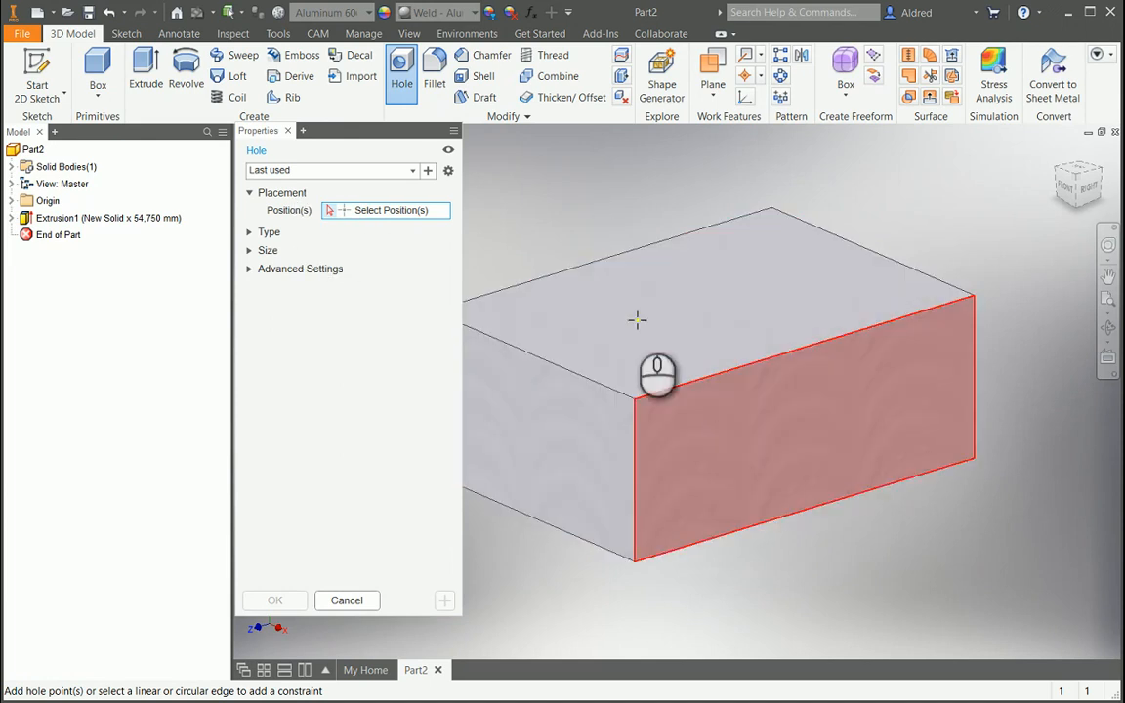
left_click(578, 313)
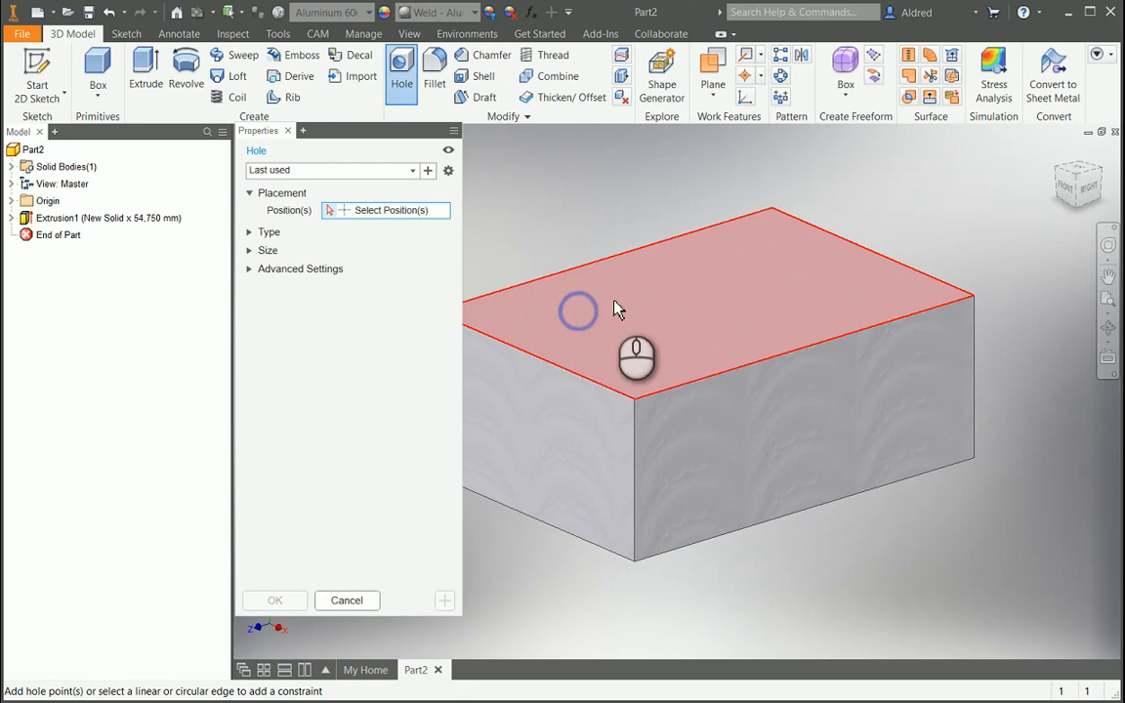
left_click(661, 280)
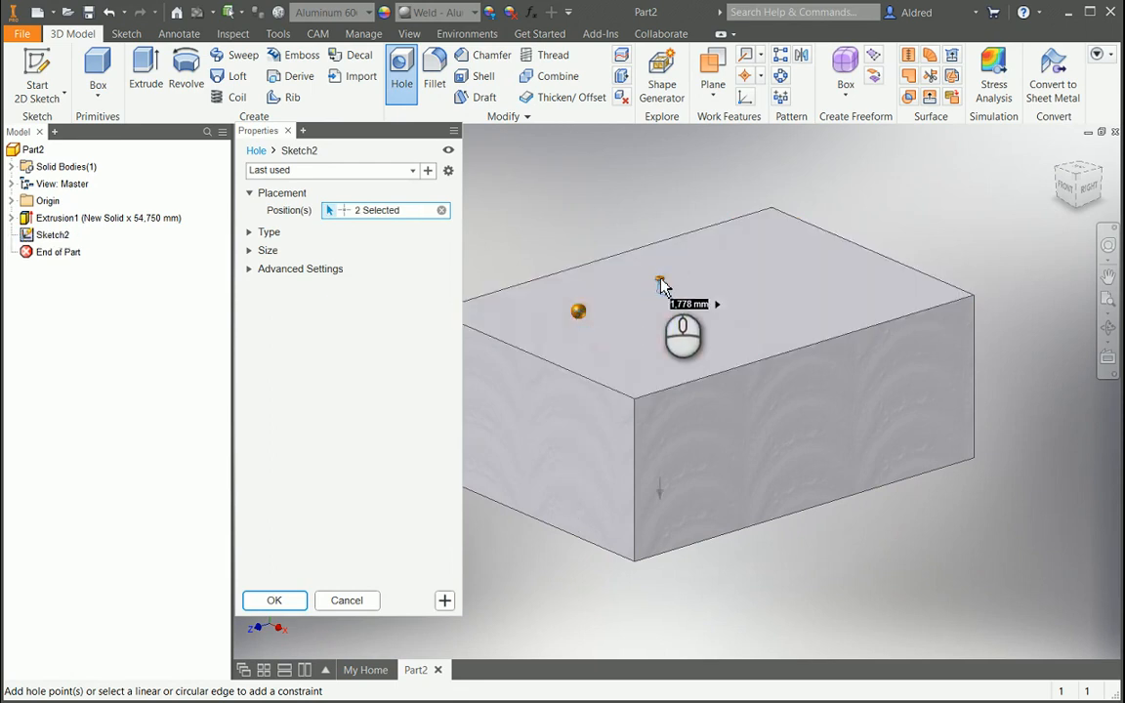
left_click(808, 290)
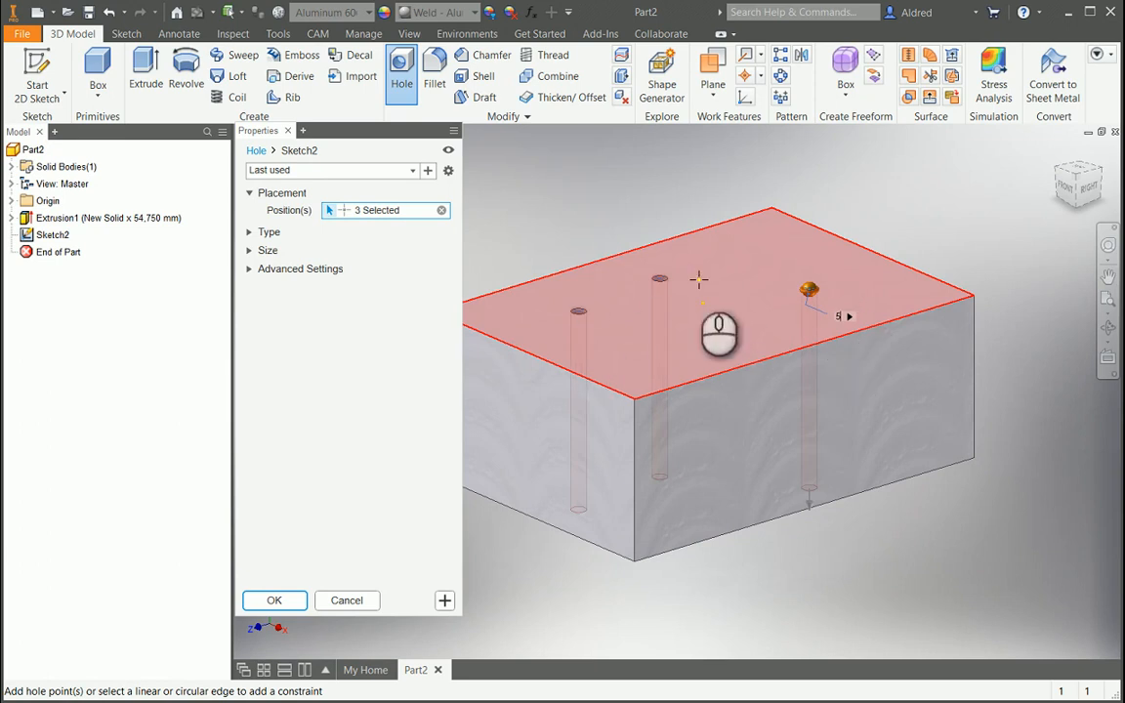
Make the three holes tapped with a counterbore seat.
left_click(250, 233)
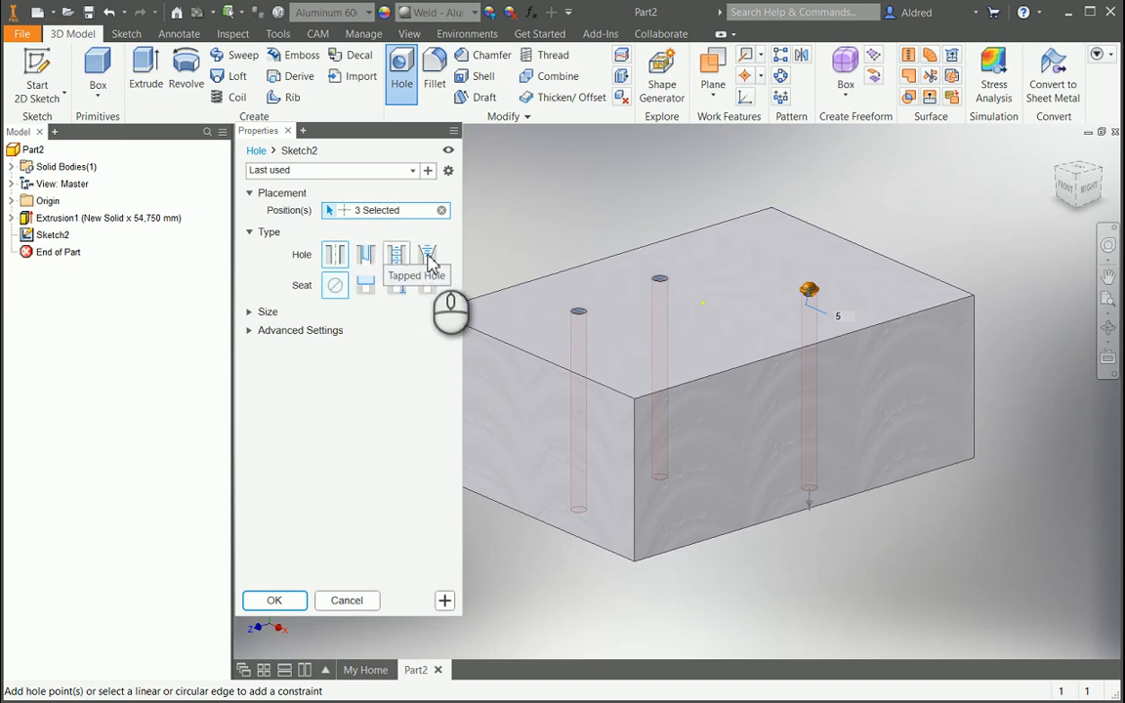
left_click(394, 255)
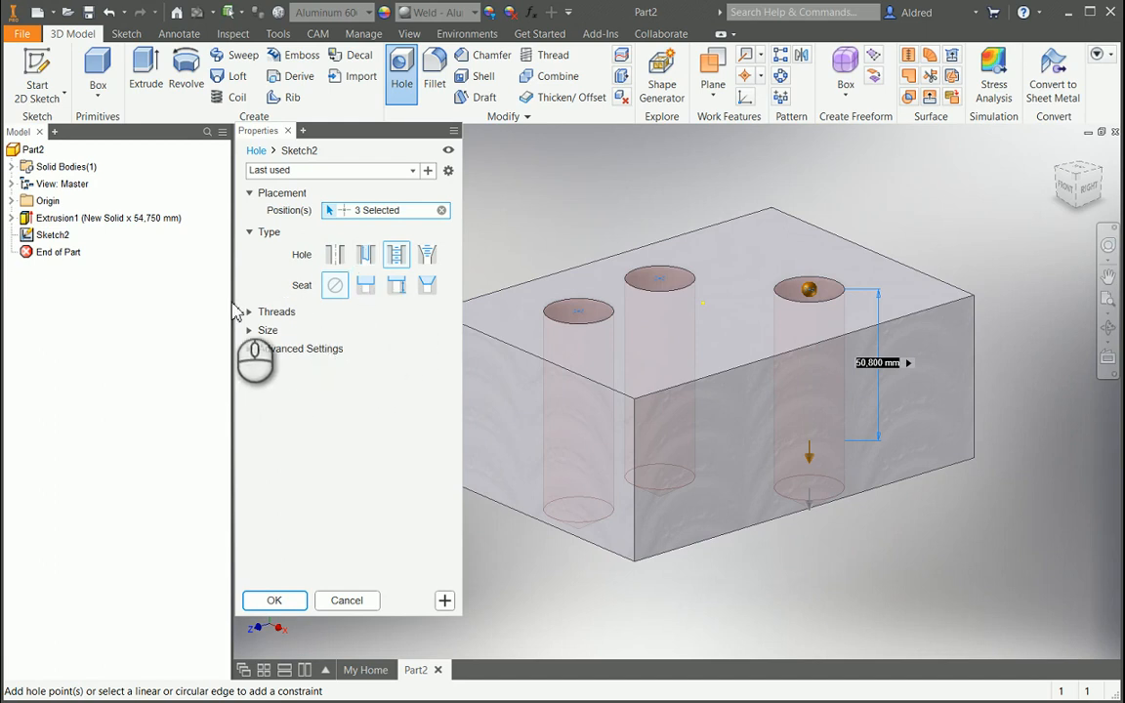
left_click(363, 291)
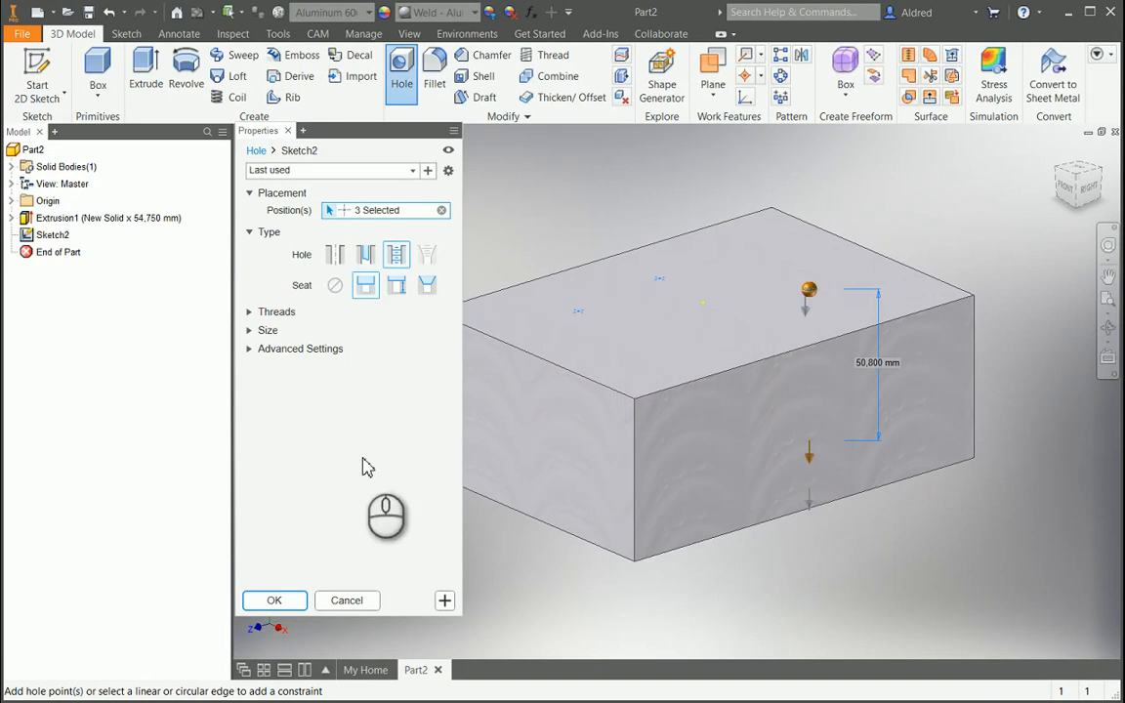
Set the thread type of the holes to ISO Metric profile with size 10.
left_click(251, 332)
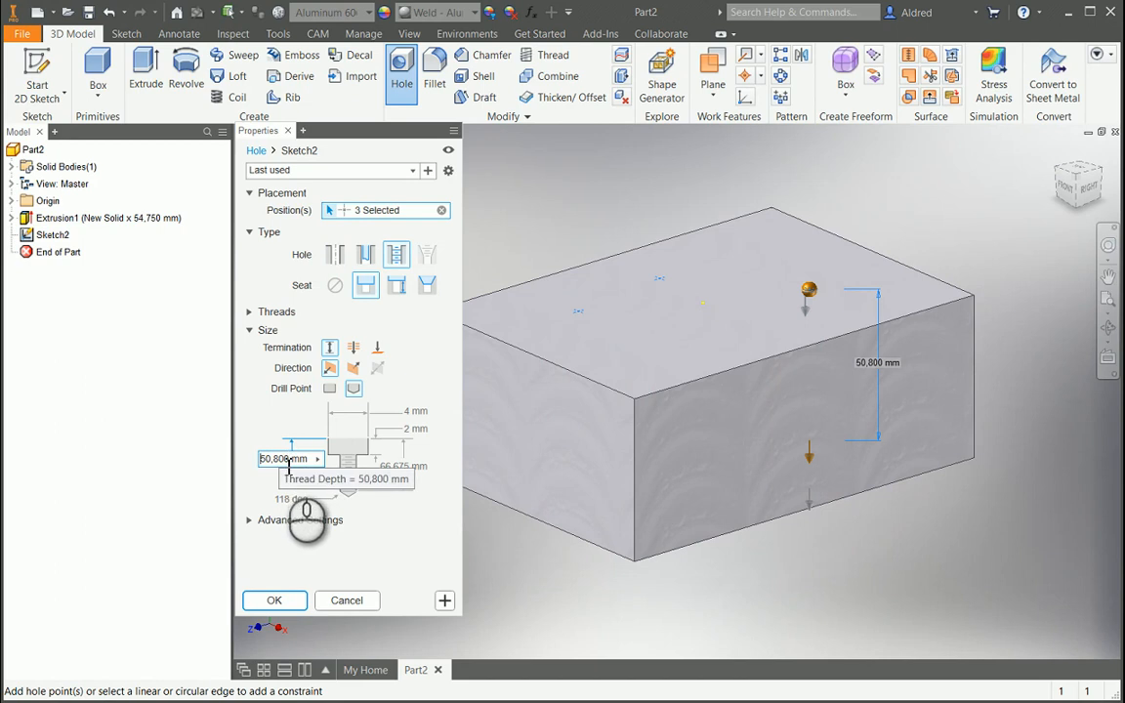
left_click(251, 314)
left_click(439, 330)
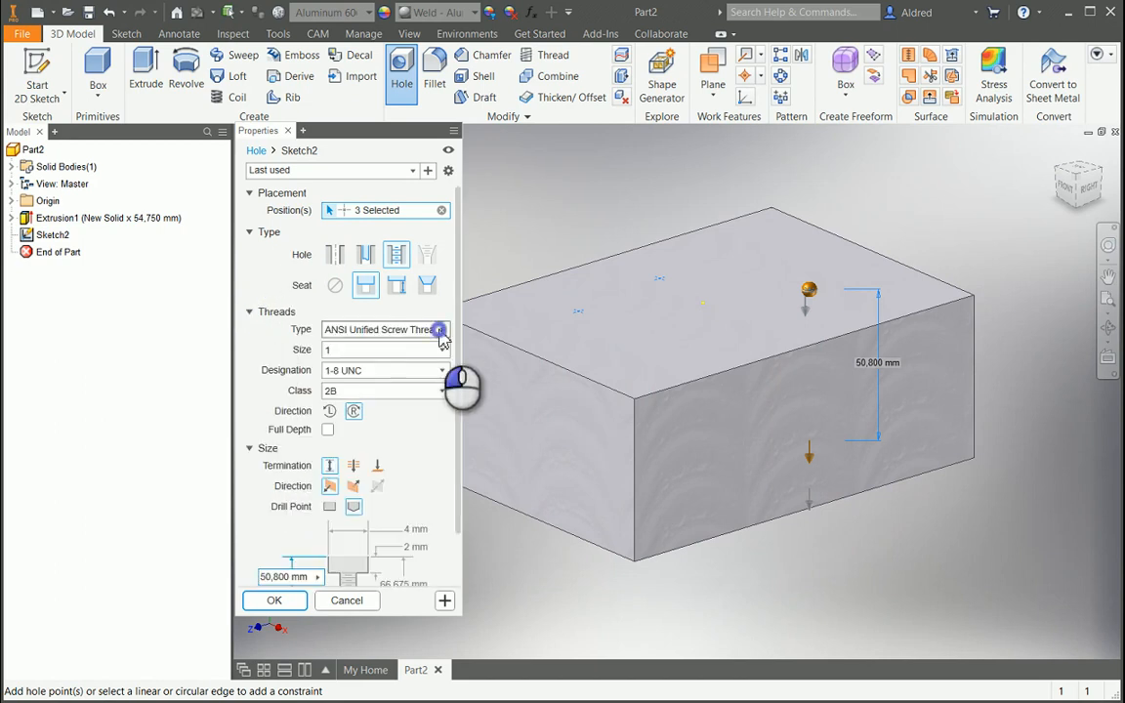
left_click(370, 381)
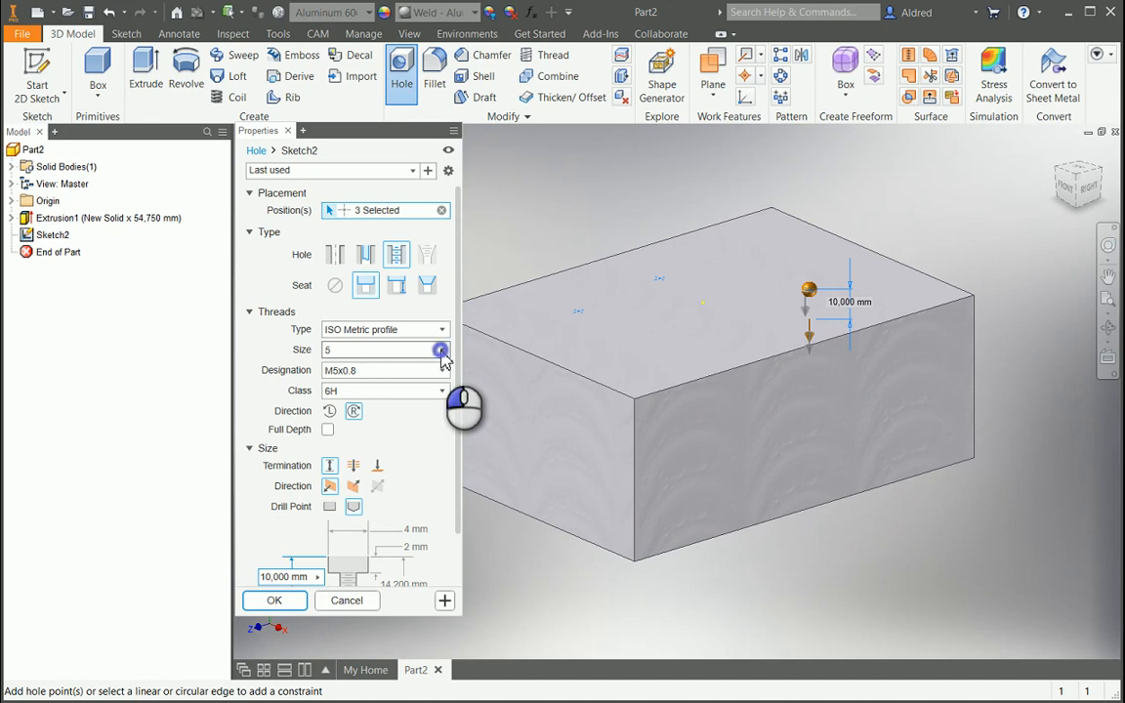
left_click(441, 352)
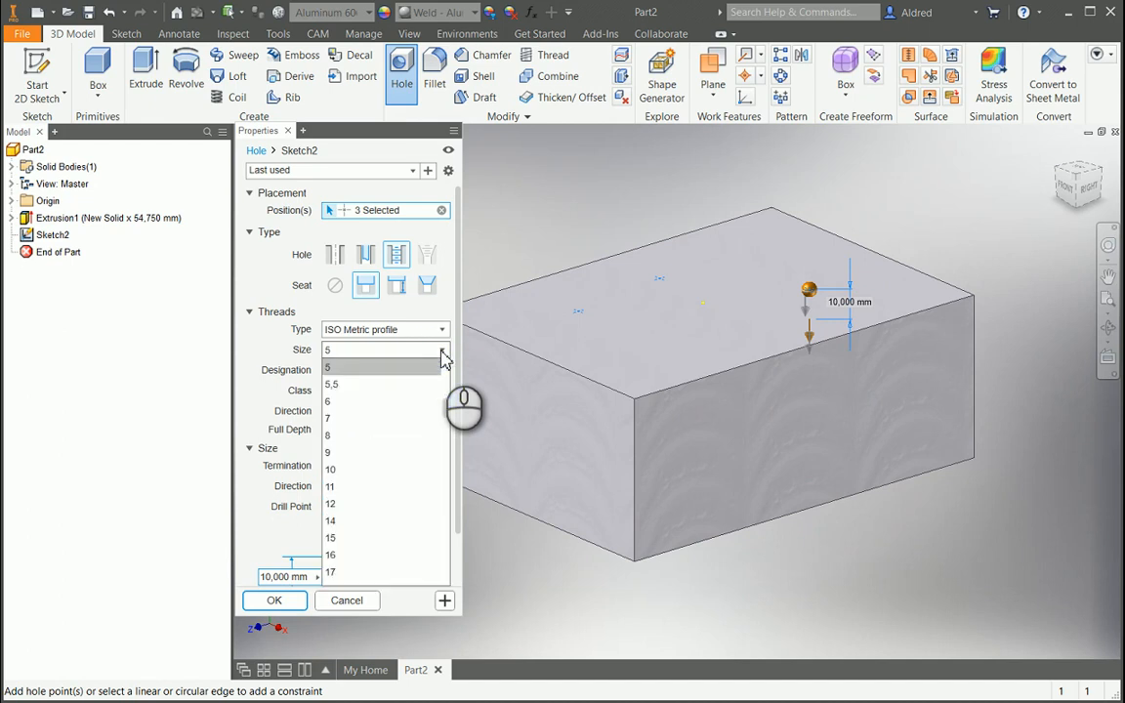
left_click(334, 470)
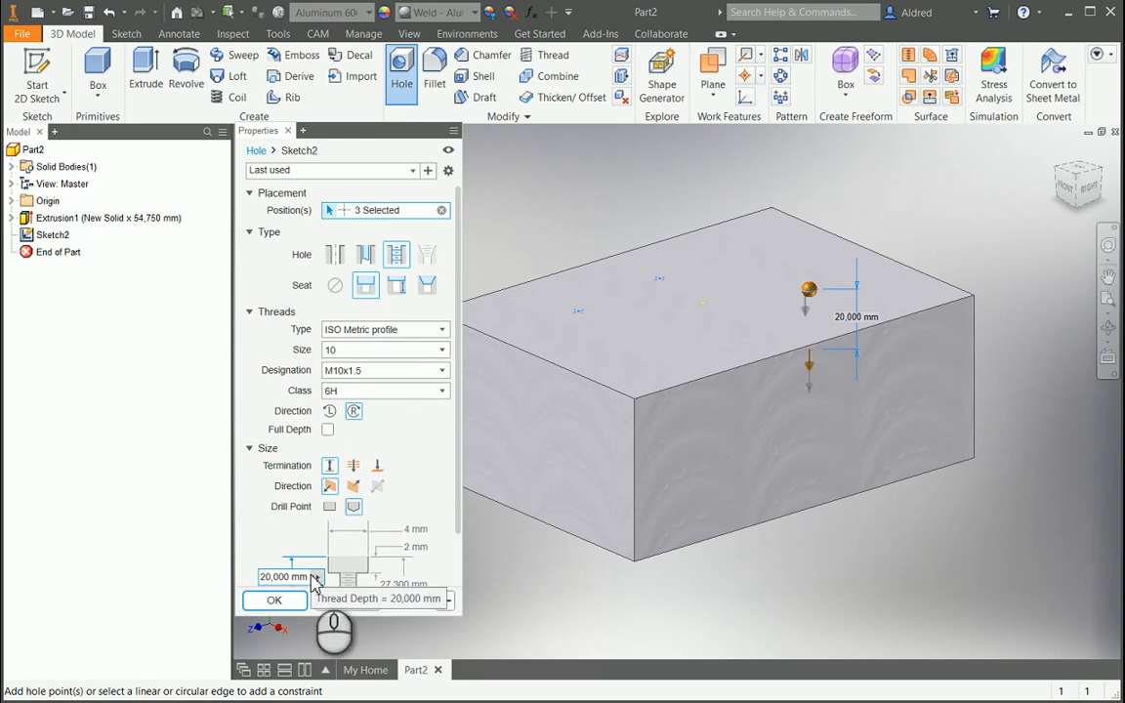
Set the counterbore diameter to 12 mm and enlarge it to 24 mm directly on the hole preview.
scroll(357, 530, "down", 2)
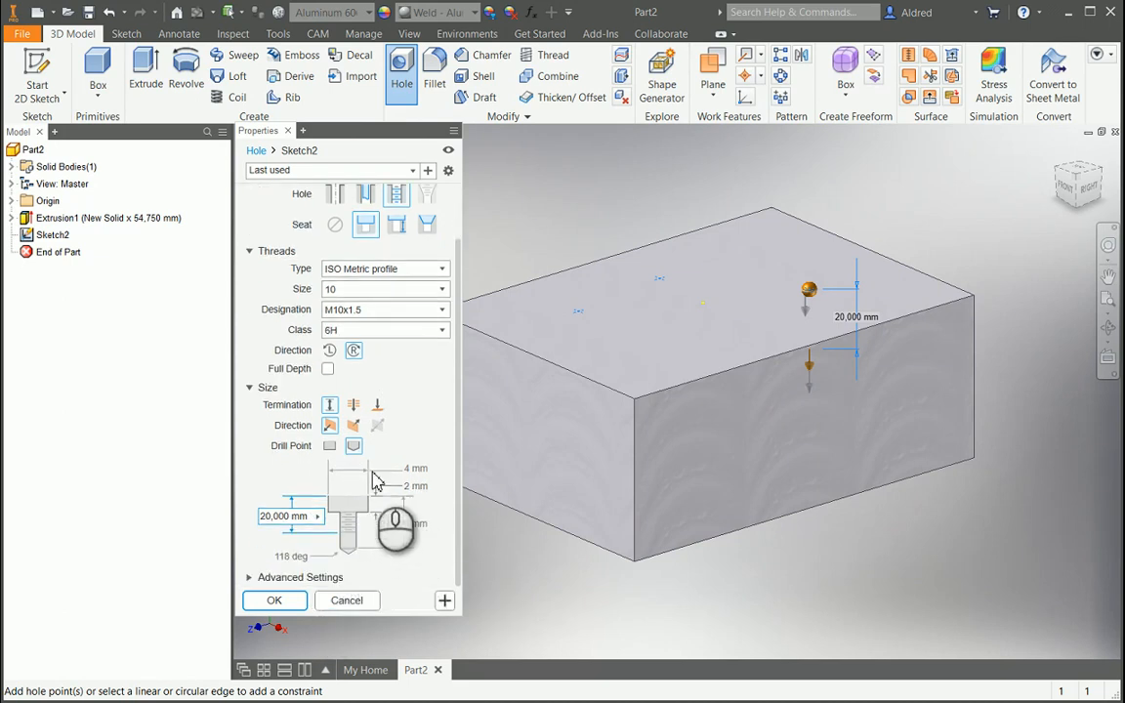
left_click(415, 469)
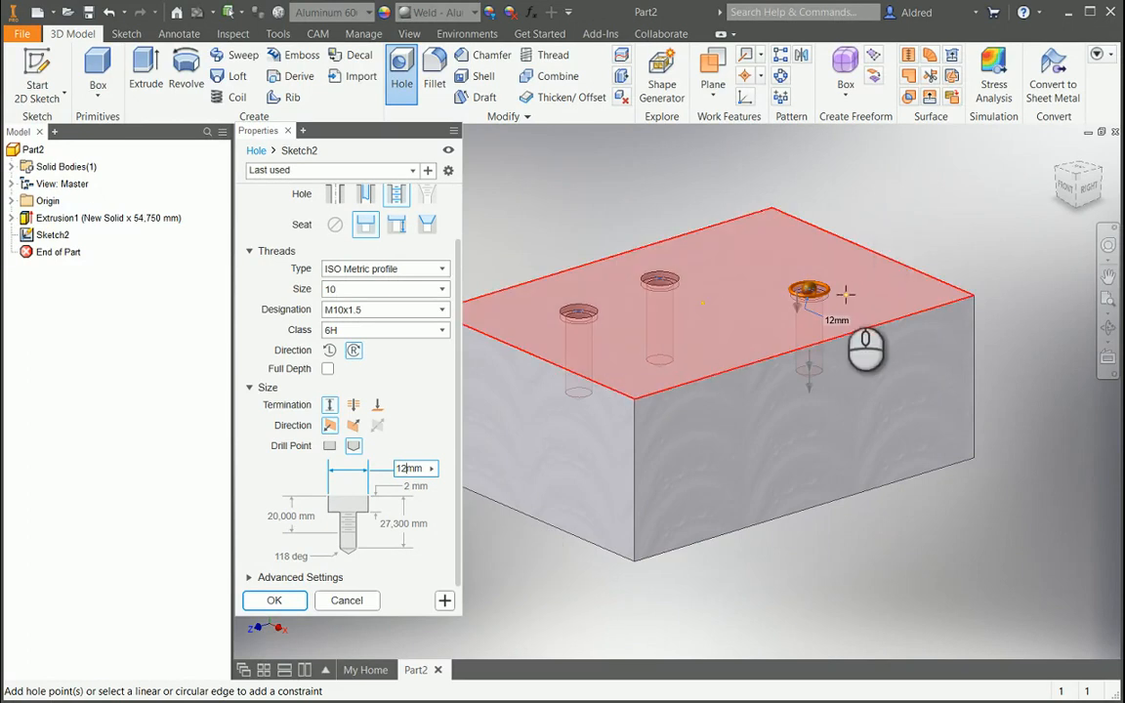
scroll(845, 293, "up", 5)
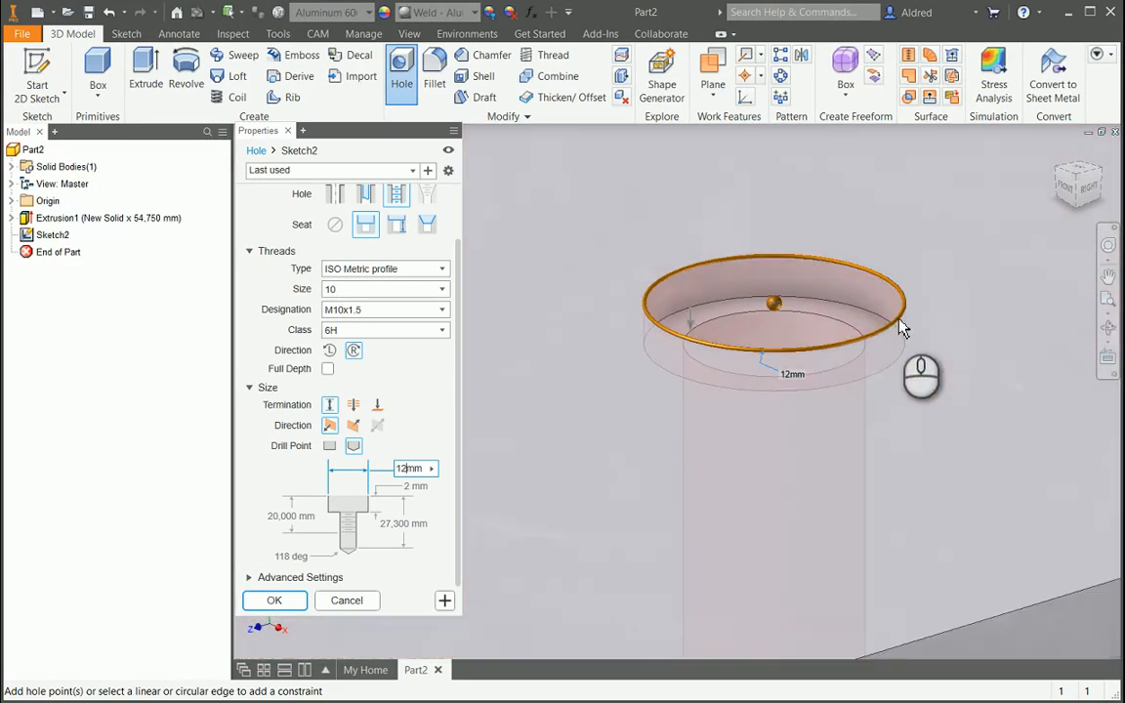
left_click_drag(902, 328, 789, 332)
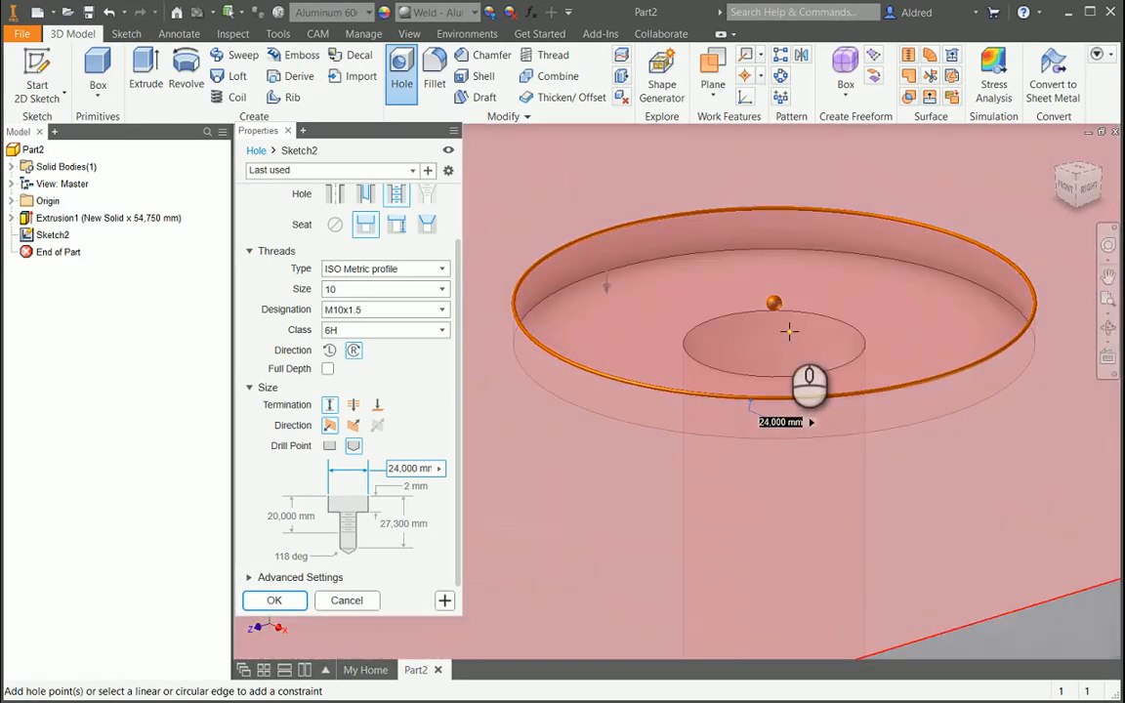
scroll(929, 344, "down", 4)
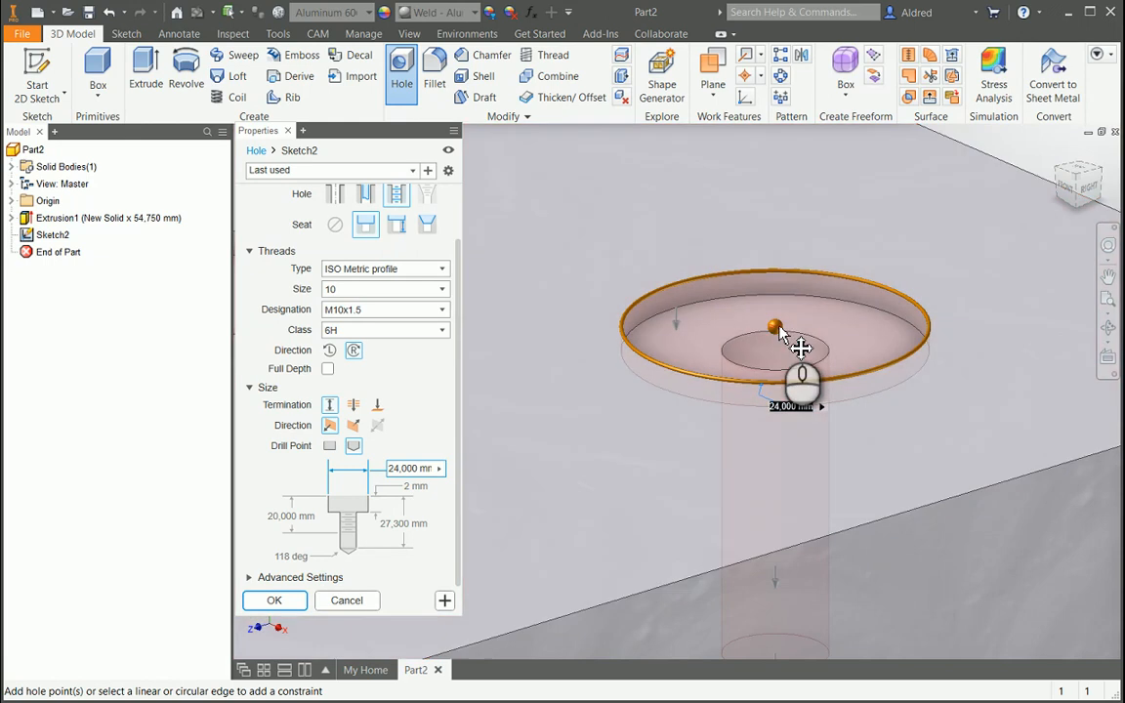
Reposition the third hole on the top face by moving its centre point.
left_click_drag(777, 325, 742, 264)
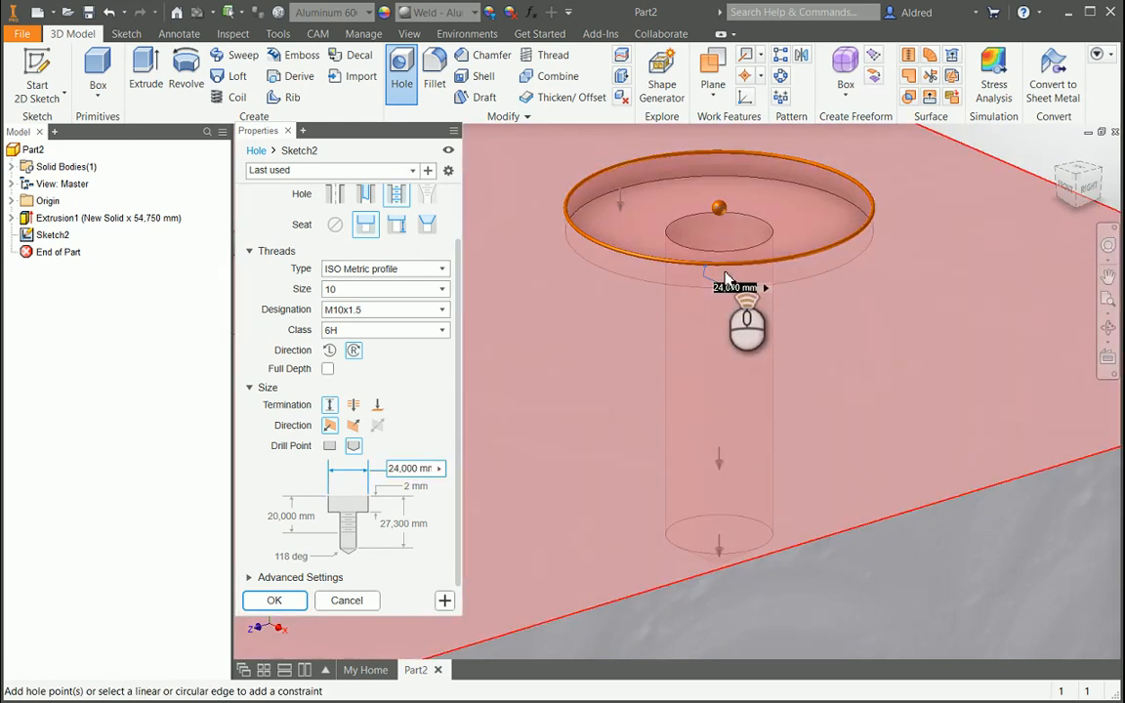
scroll(725, 293, "down", 4)
middle_click_drag(725, 305, 801, 327)
left_click_drag(835, 284, 809, 339)
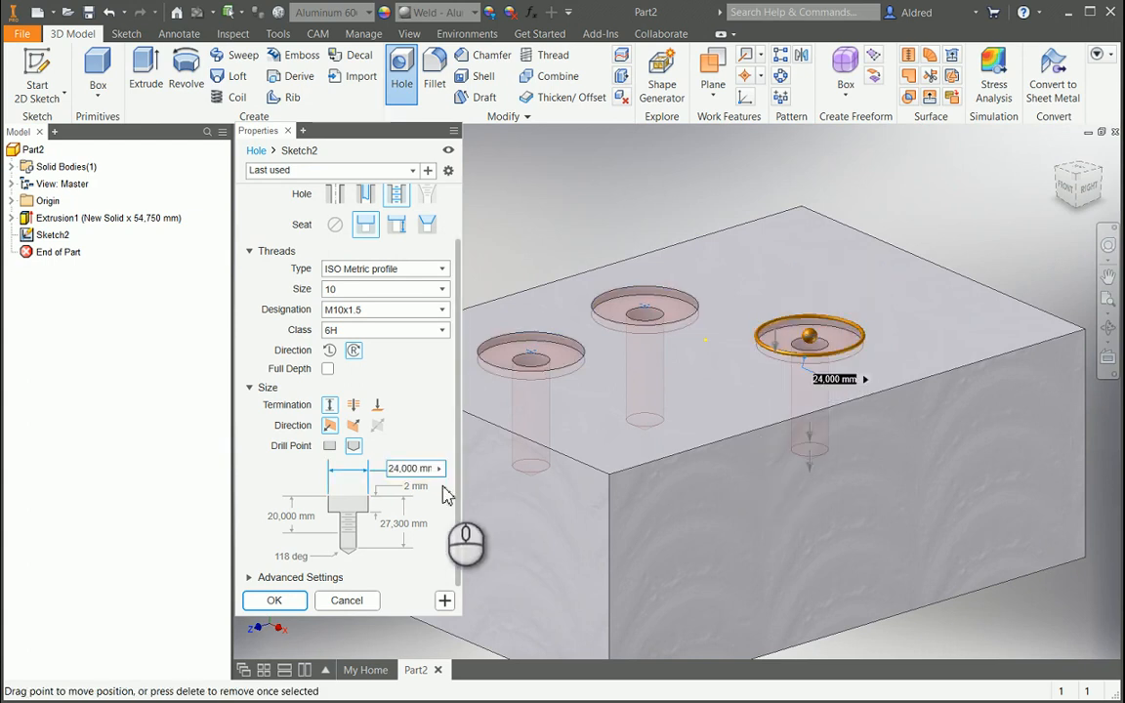
Examine the drill depth, thread depth and drill point angle settings of the holes.
left_click(386, 527)
left_click(291, 515)
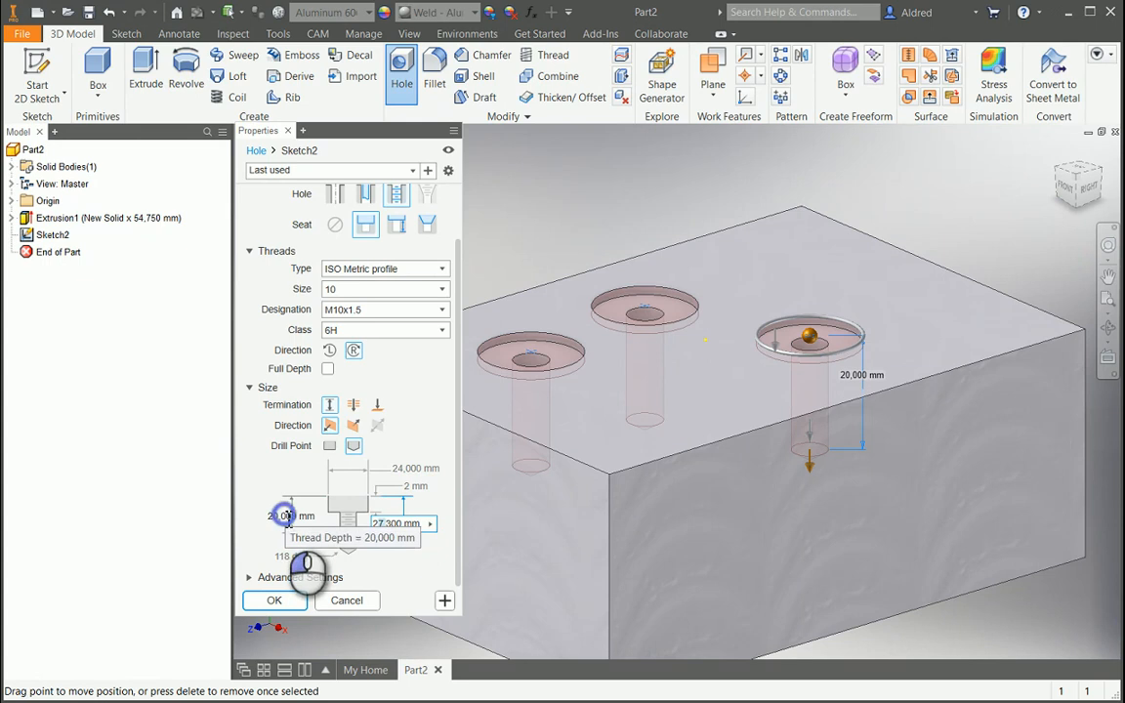
left_click(289, 555)
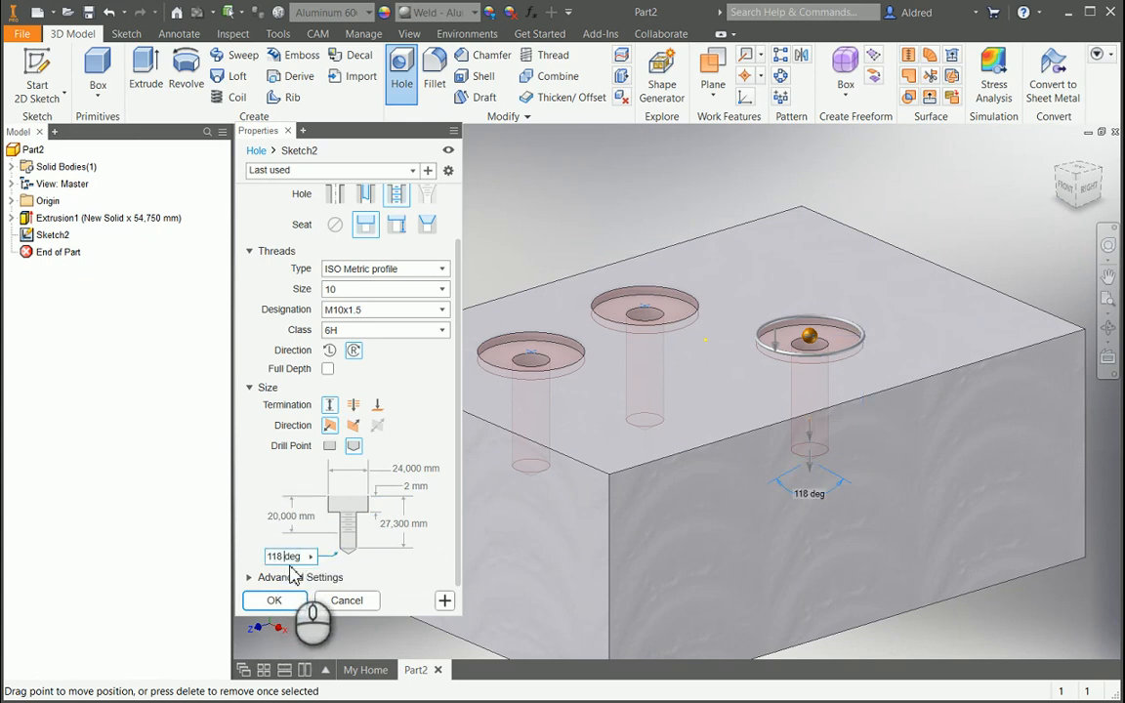
middle_click_drag(725, 465, 743, 425)
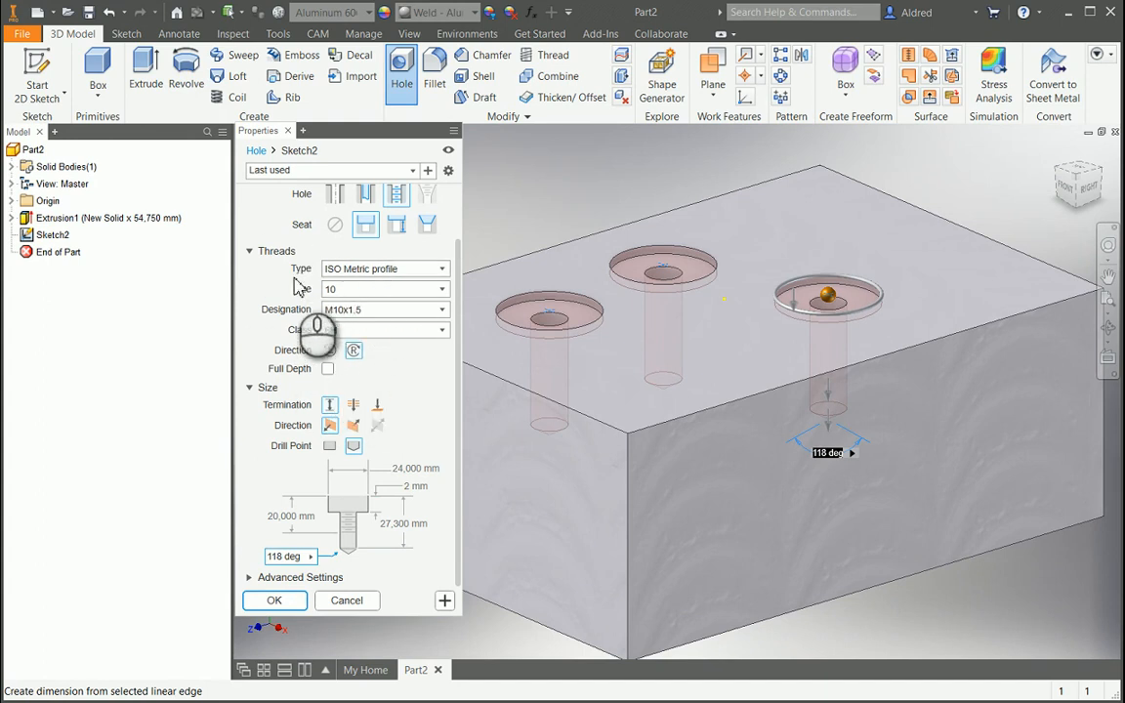
Try the left-hand thread direction and the Full Depth thread option, restoring right-hand and partial depth.
left_click(330, 351)
left_click(356, 353)
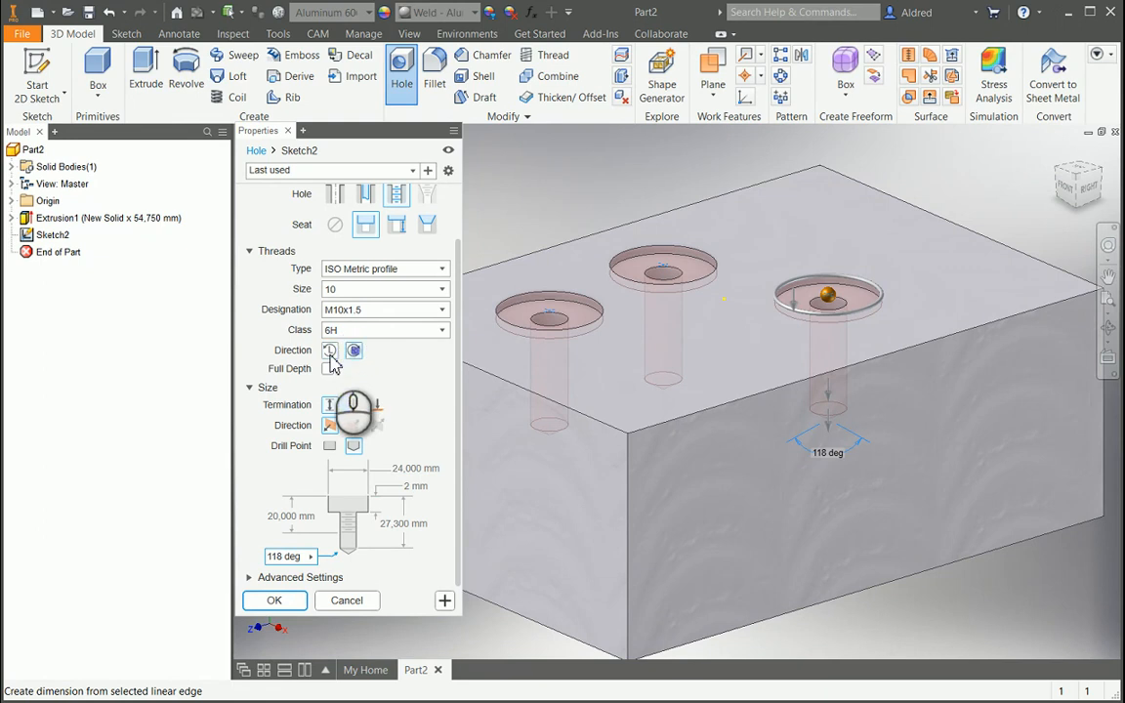
left_click(330, 353)
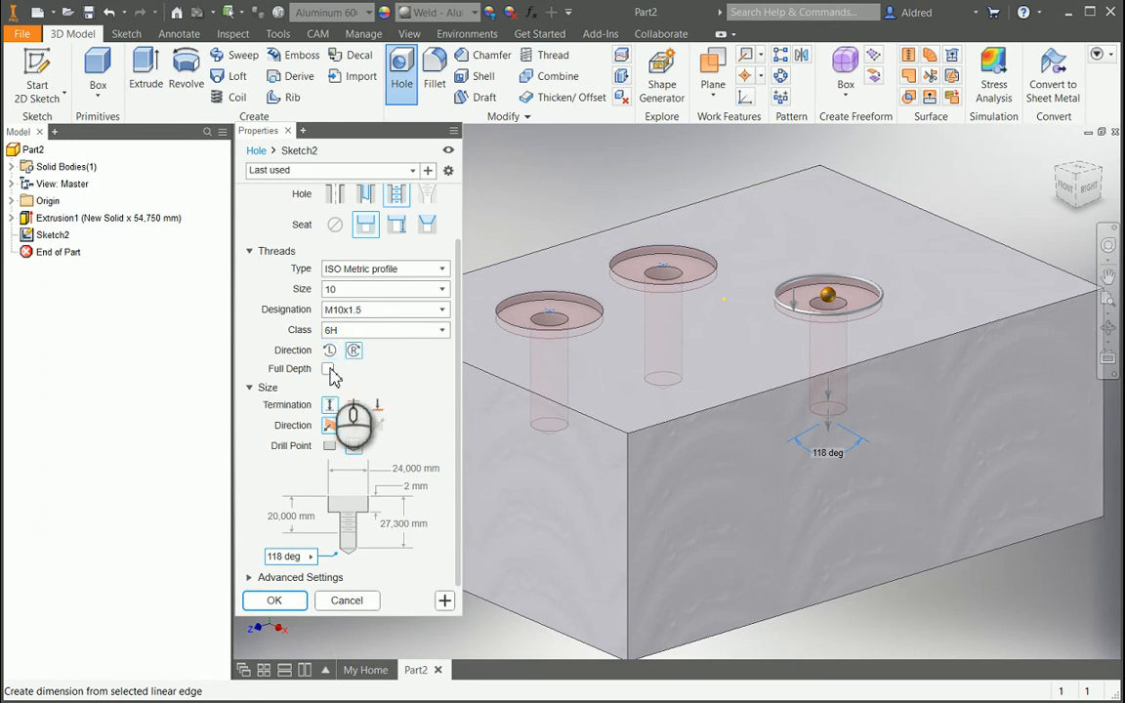
left_click(327, 369)
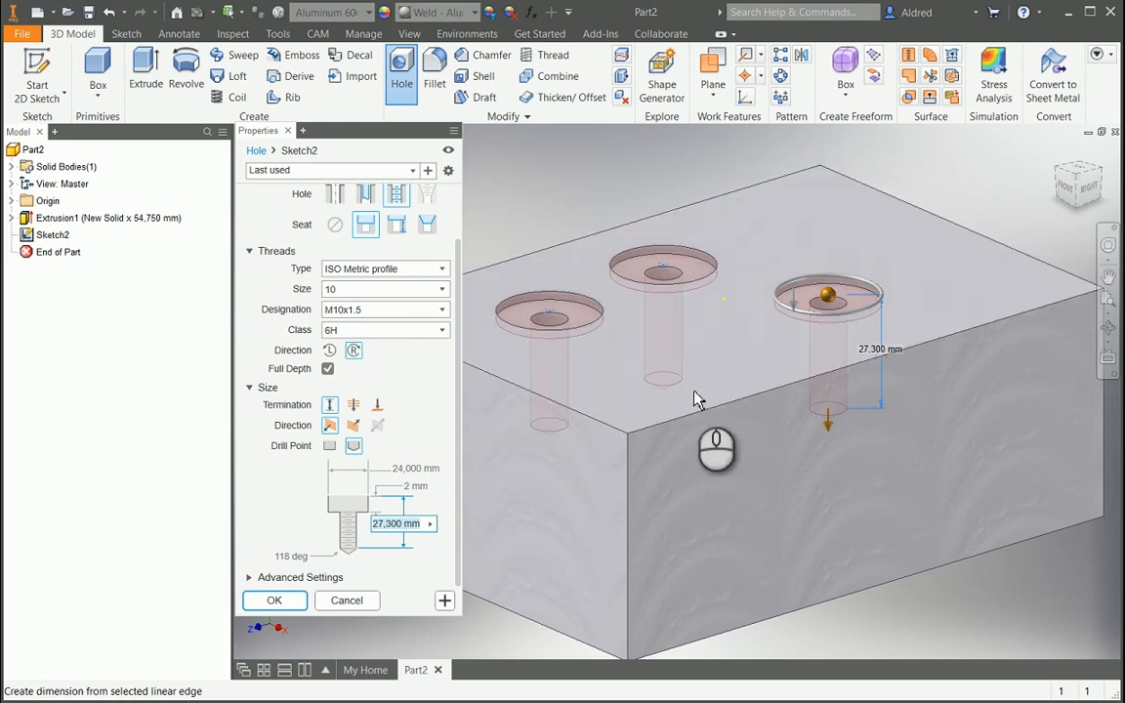
left_click(328, 370)
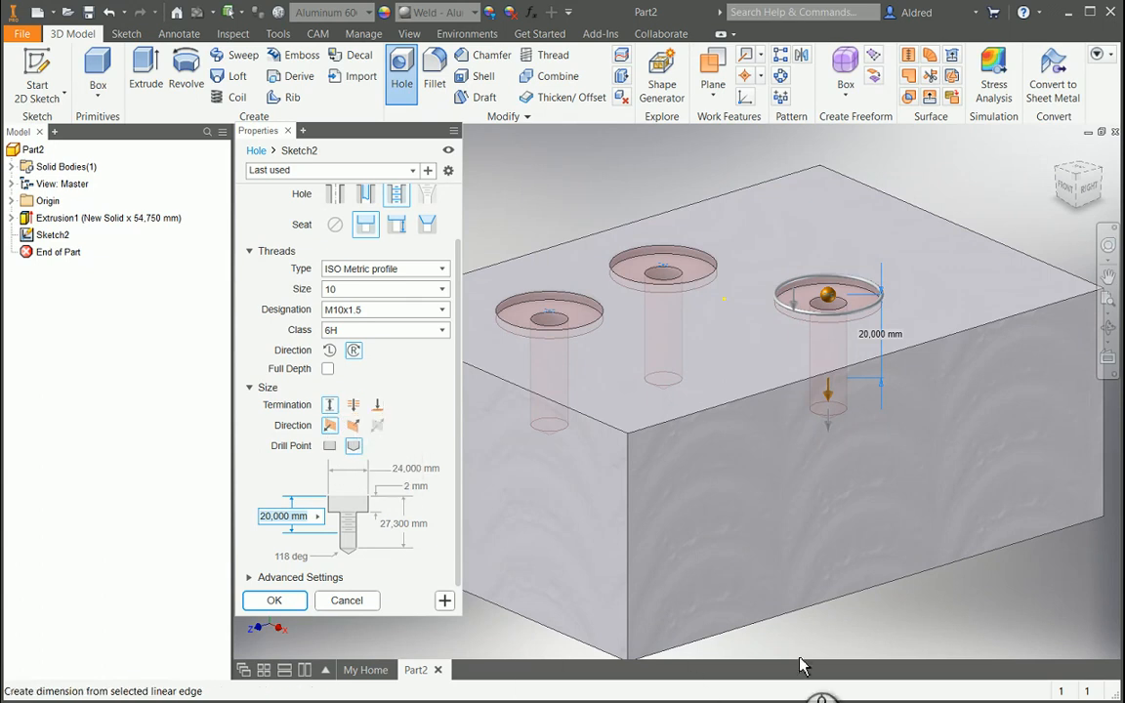
Try the reversed hole direction and the flat drill point, restoring the default direction and the angled point.
left_click(353, 426)
left_click(330, 427)
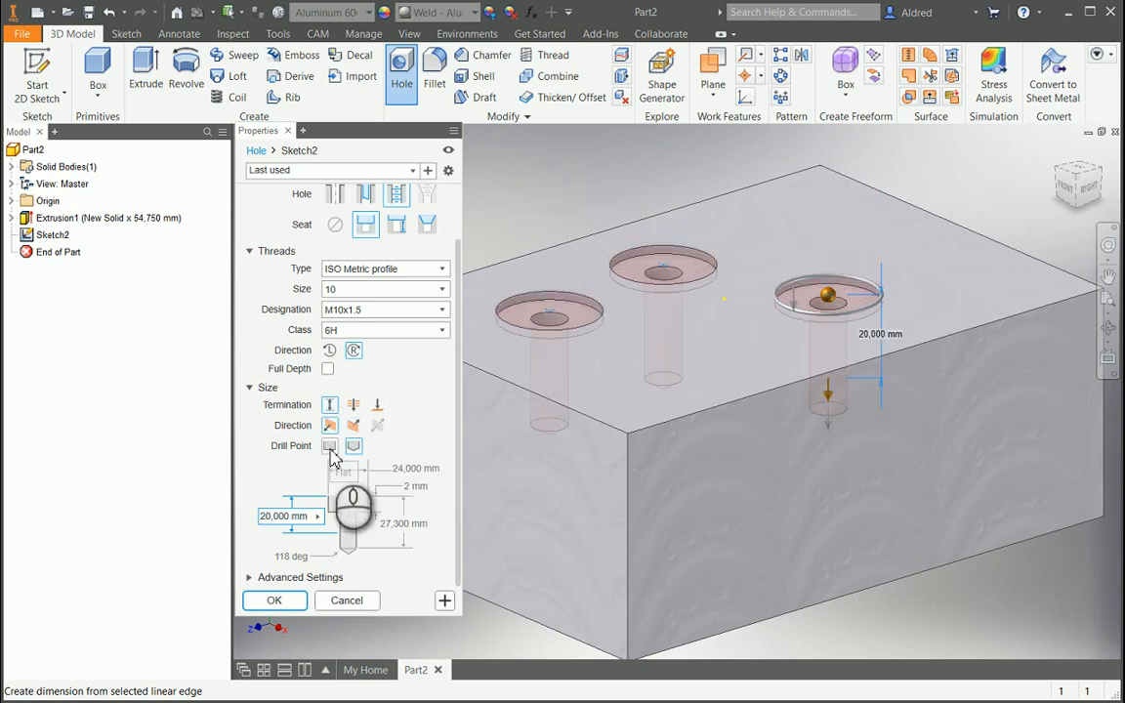
scroll(333, 459, "up", 1)
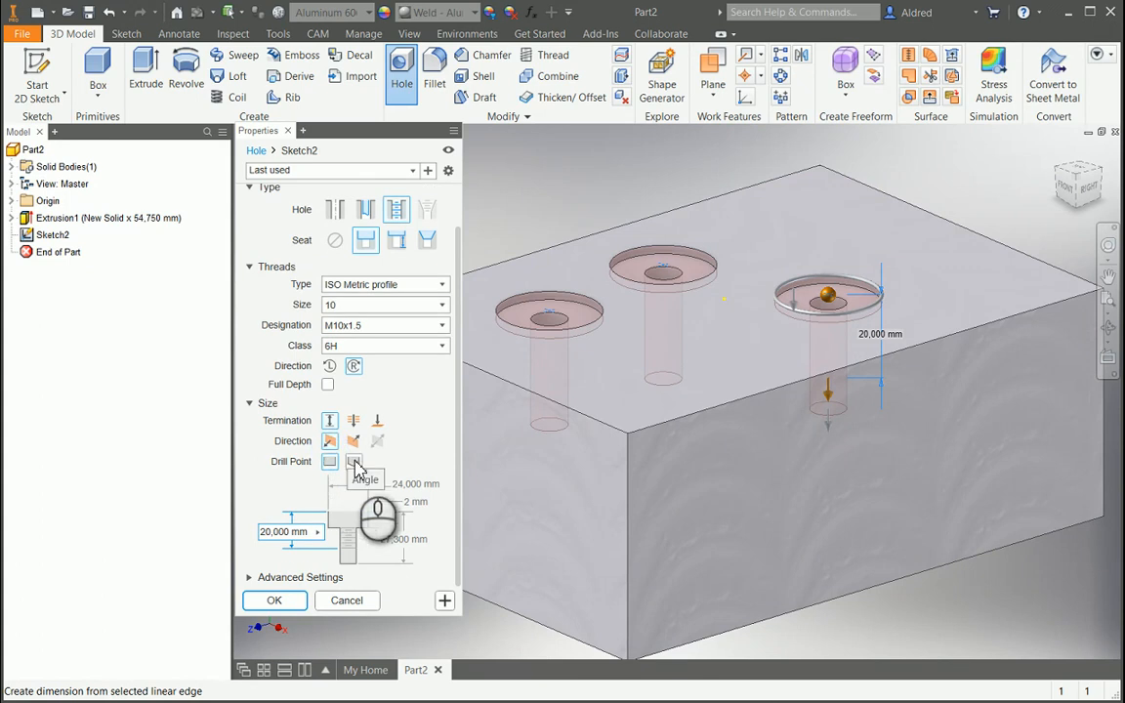
left_click(354, 462)
scroll(356, 461, "down", 1)
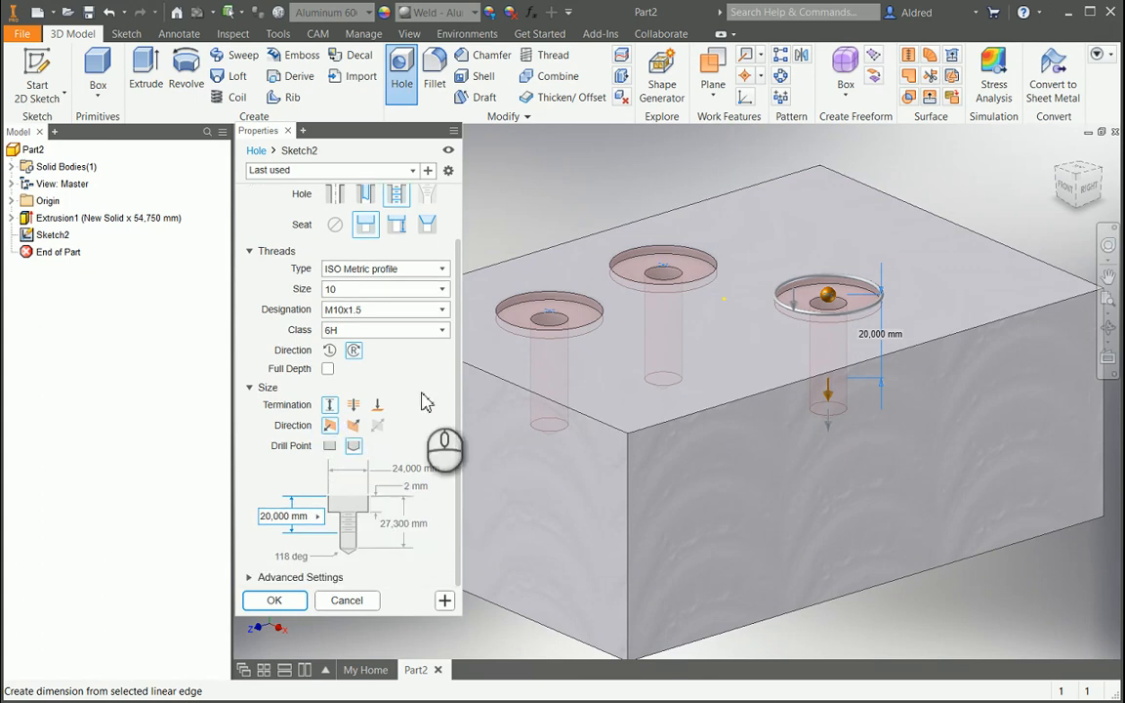
Show the advanced hole settings and have iMate enabled.
left_click(289, 578)
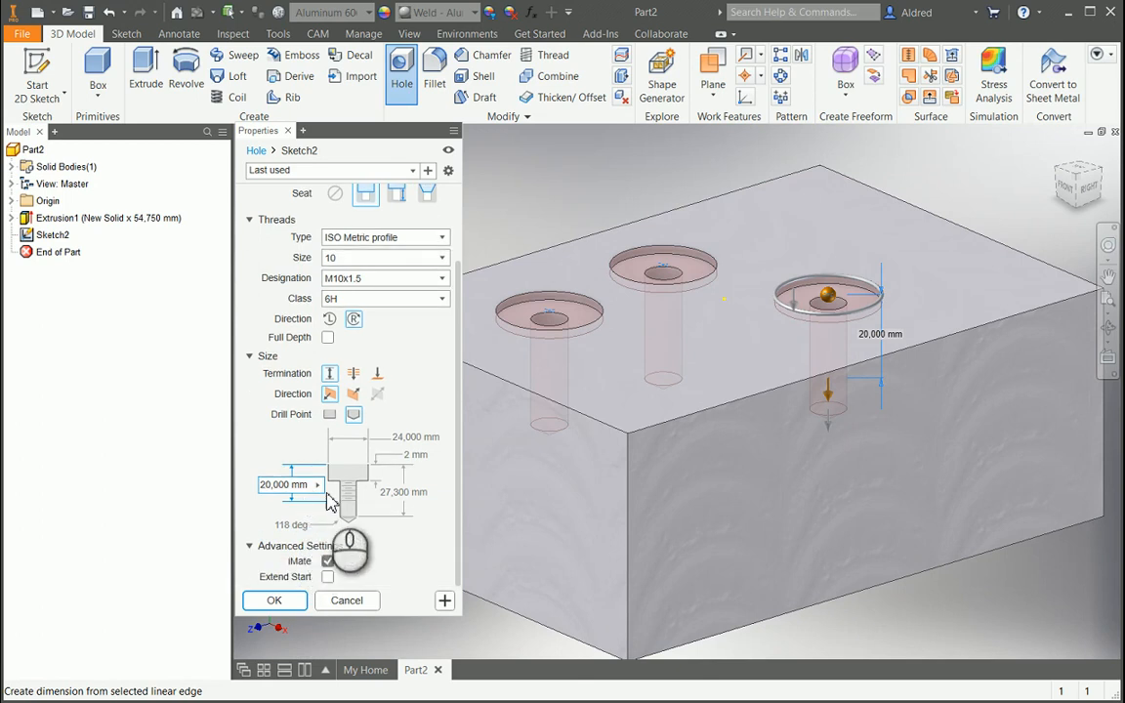
left_click(327, 561)
left_click(328, 561)
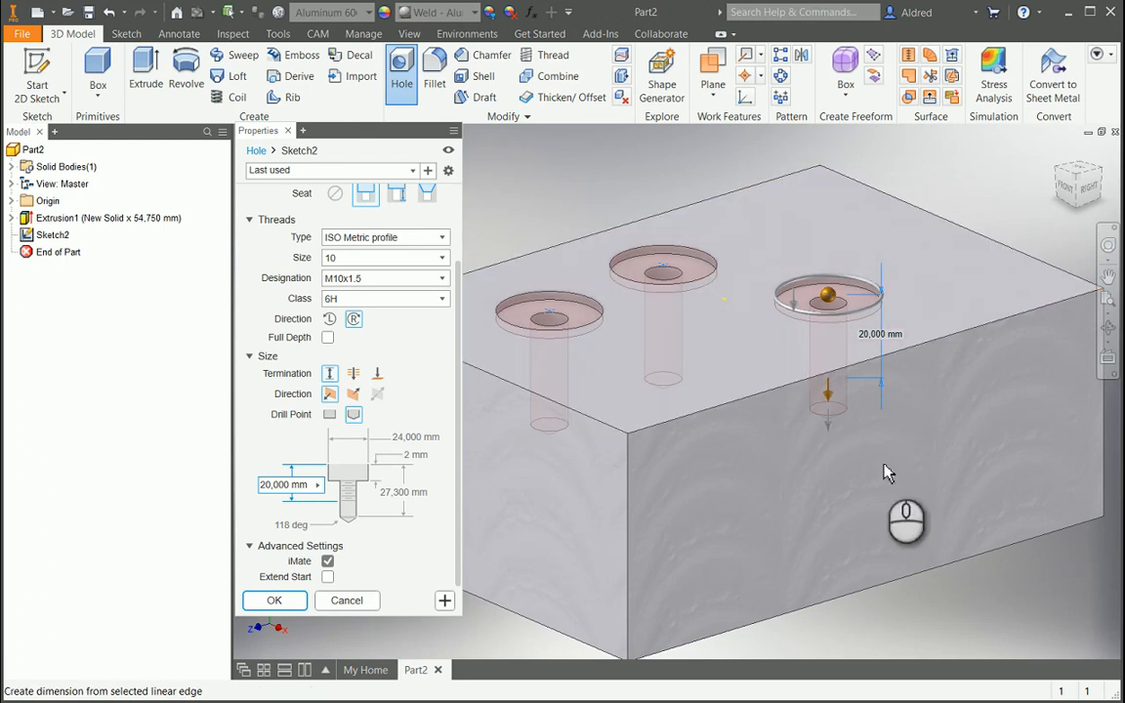
Save the current hole settings as a new preset named MGFX 10 CB.
left_click(429, 173)
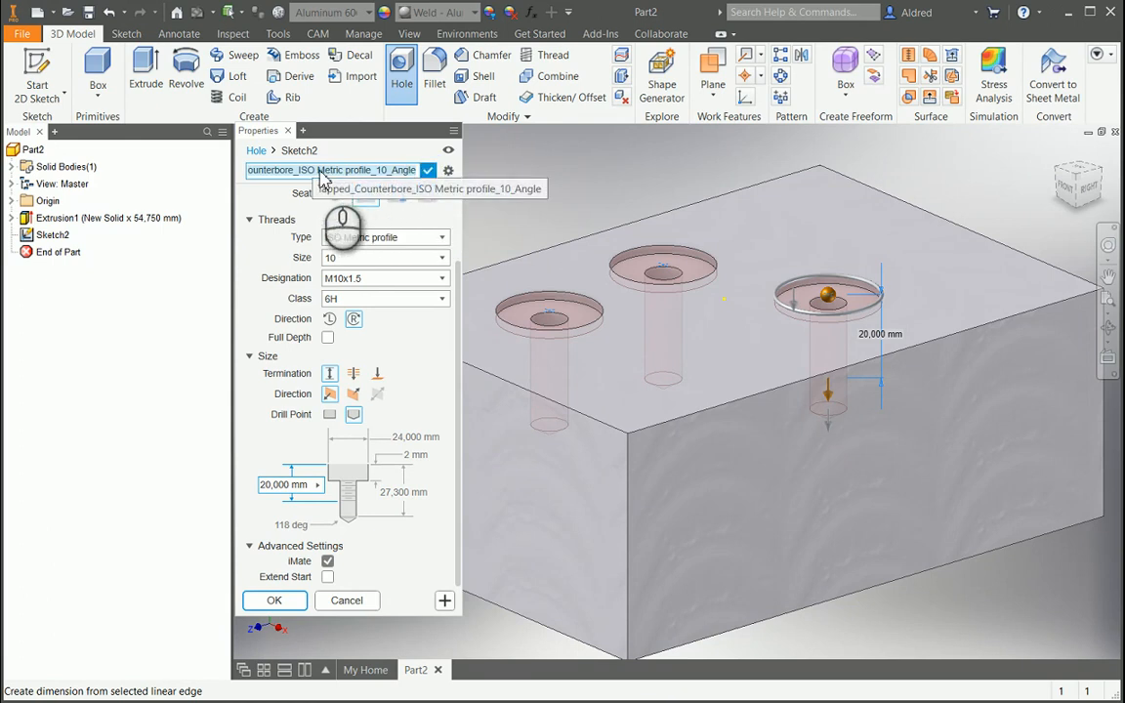
left_click(327, 174)
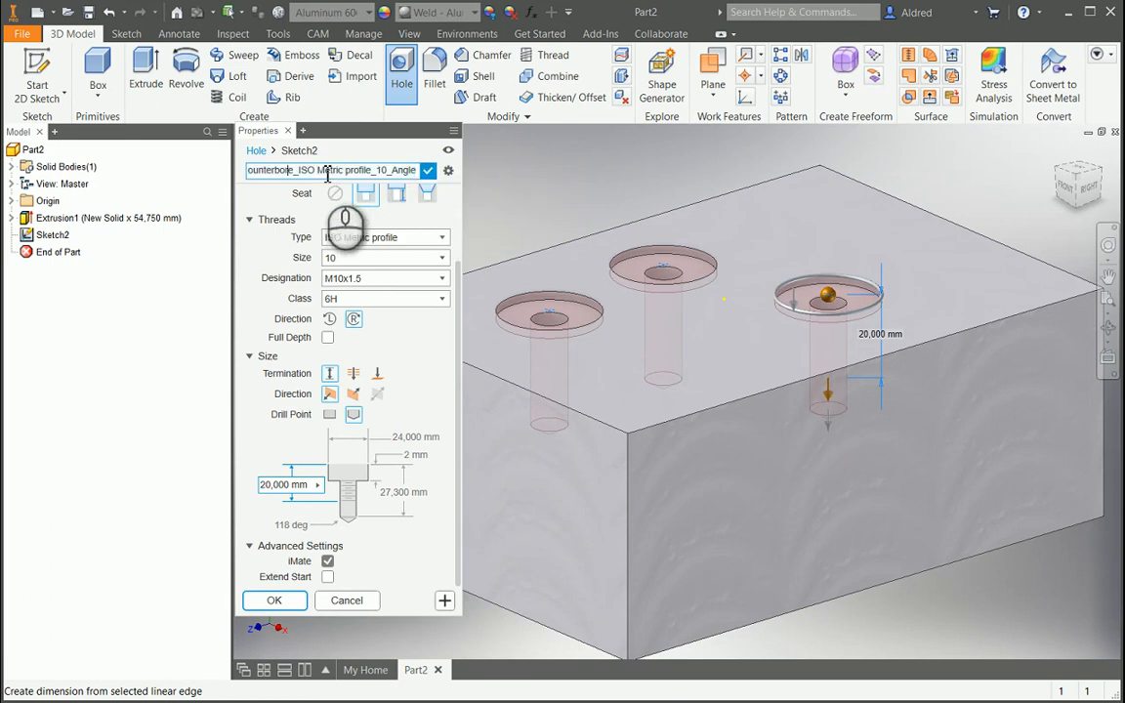
key("Left")
key("Left")
key("Left")
key("Left")
key("Left")
key("Left")
key("Left")
key("Left")
key("Left")
key("Left")
key("Left")
key("Left")
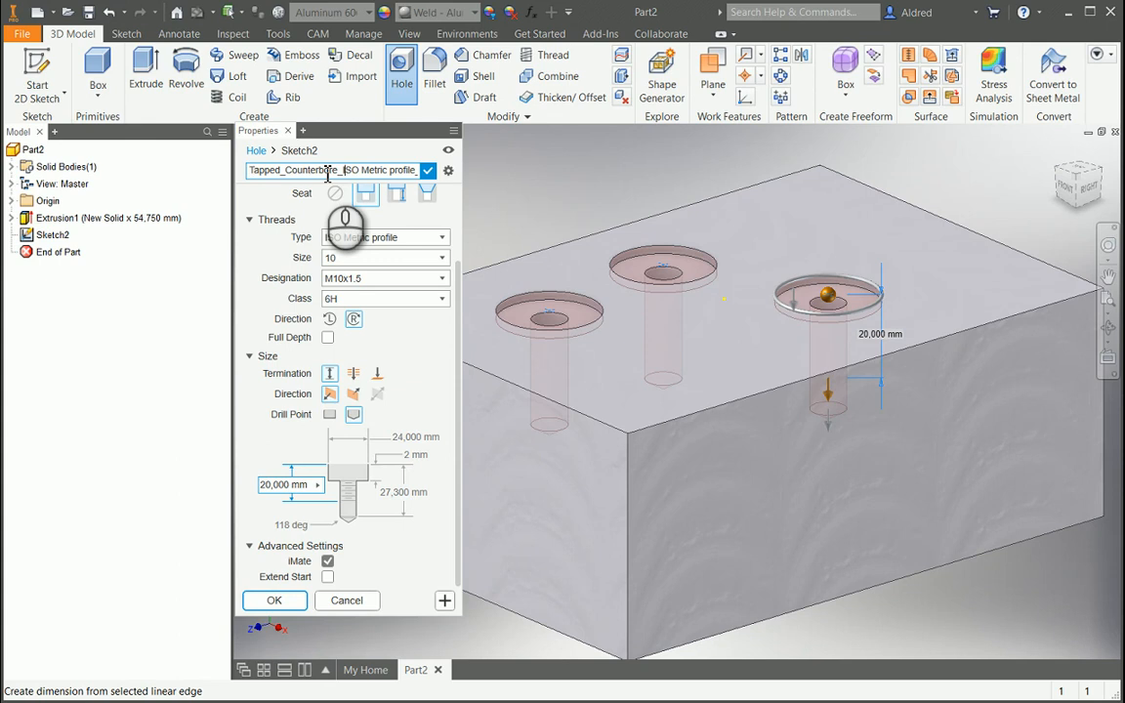
key("End")
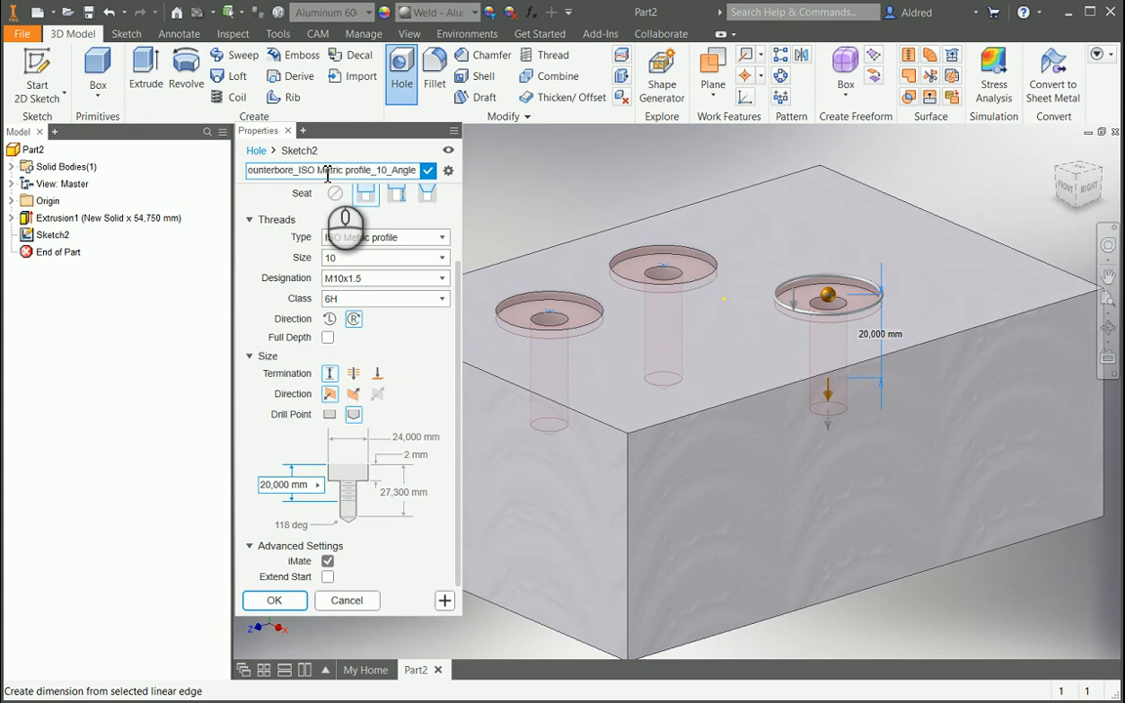
key("BackSpace")
key("BackSpace")
key("BackSpace")
key("BackSpace")
key("BackSpace")
key("BackSpace")
key("BackSpace")
key("BackSpace")
key("BackSpace")
key("BackSpace")
key("BackSpace")
key("BackSpace")
key("BackSpace")
key("BackSpace")
key("BackSpace")
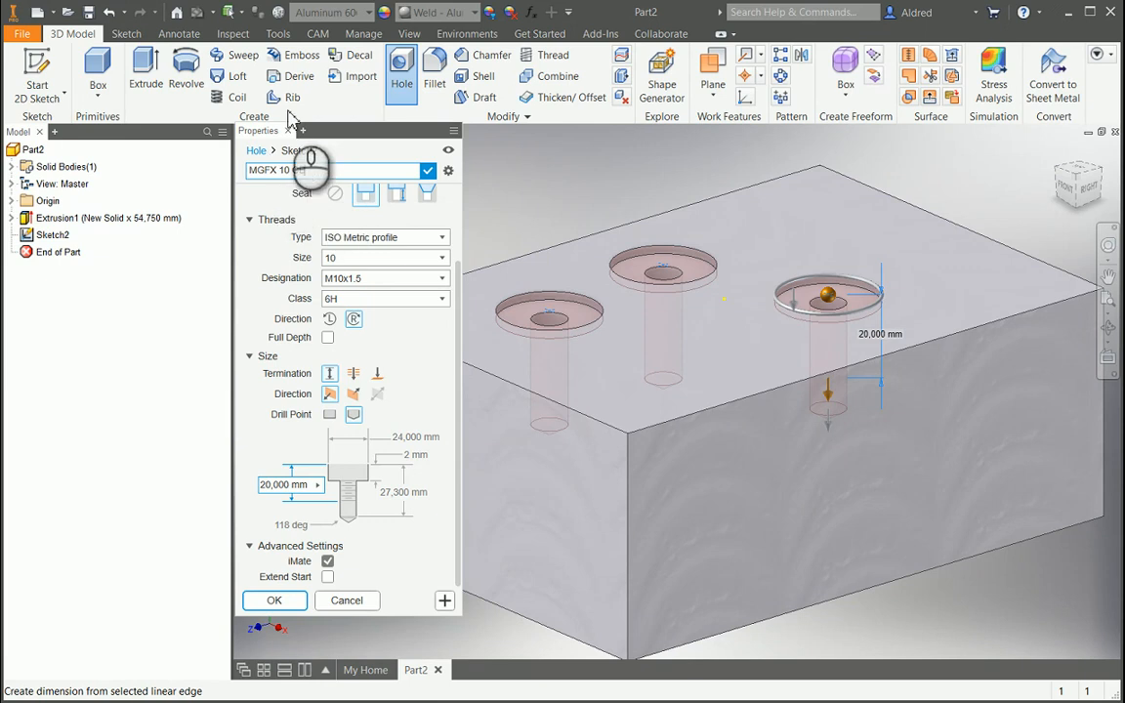
left_click(426, 170)
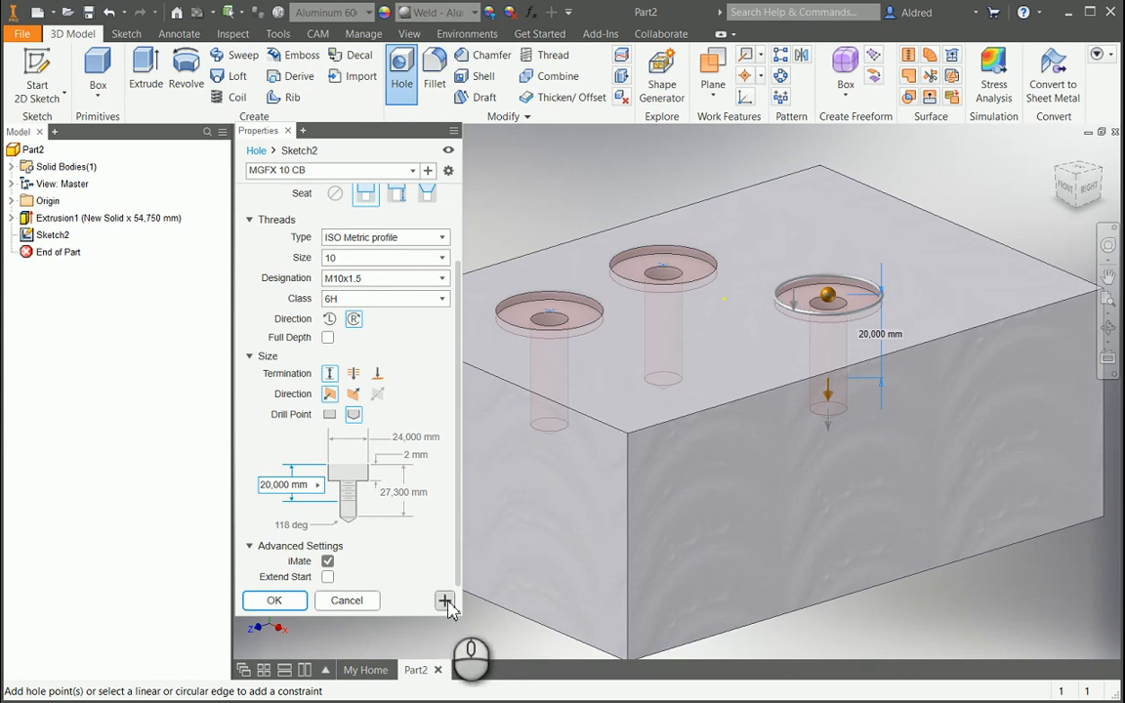
Create the three tapped counterbore holes from the current settings and end the Hole command.
left_click(445, 603)
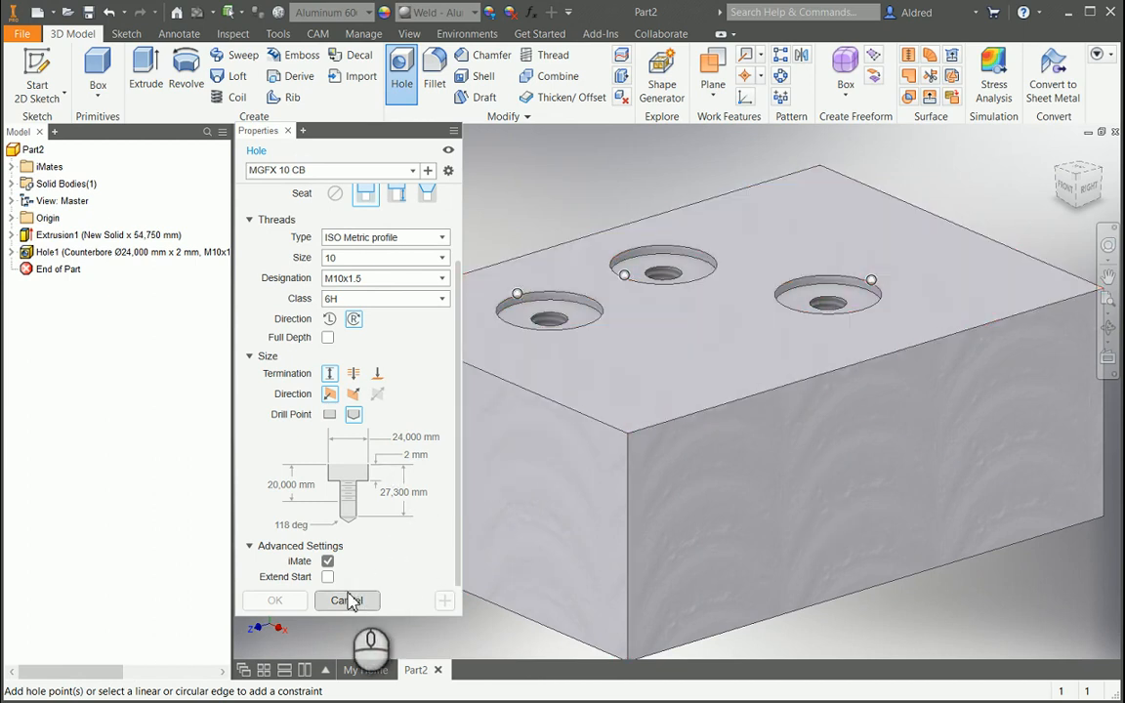
left_click(349, 600)
Fillet the block's front vertical corner edge with a constant radius of 19 mm.
middle_click_drag(744, 473, 639, 386)
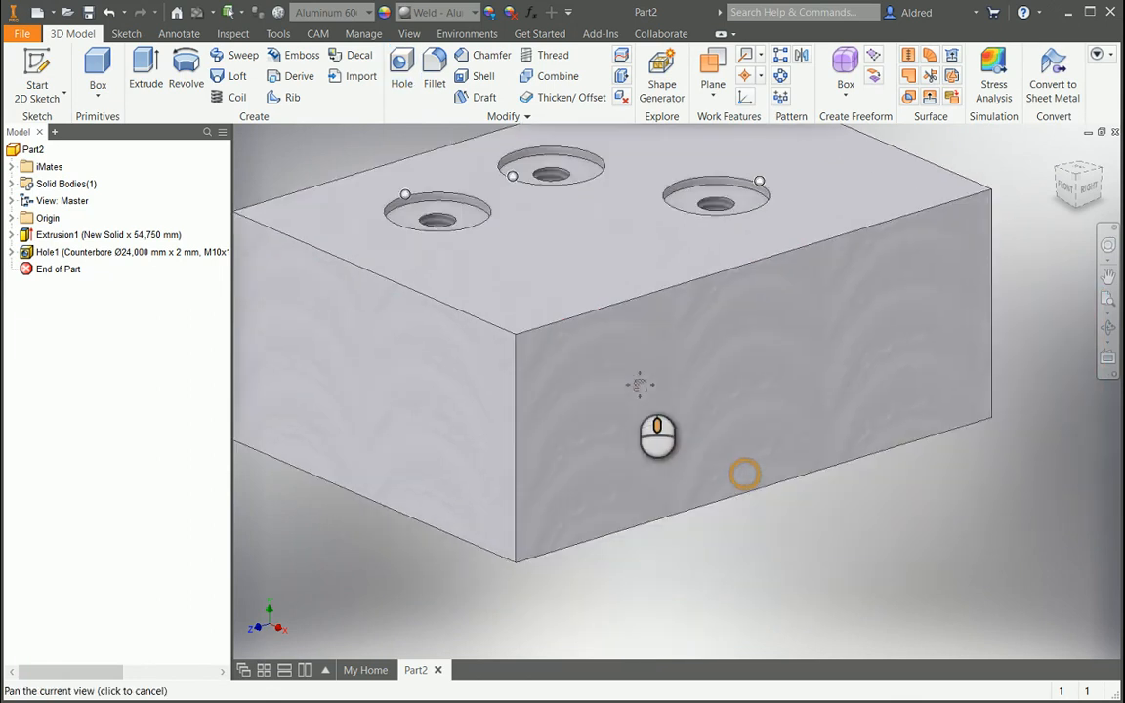
left_click(547, 418)
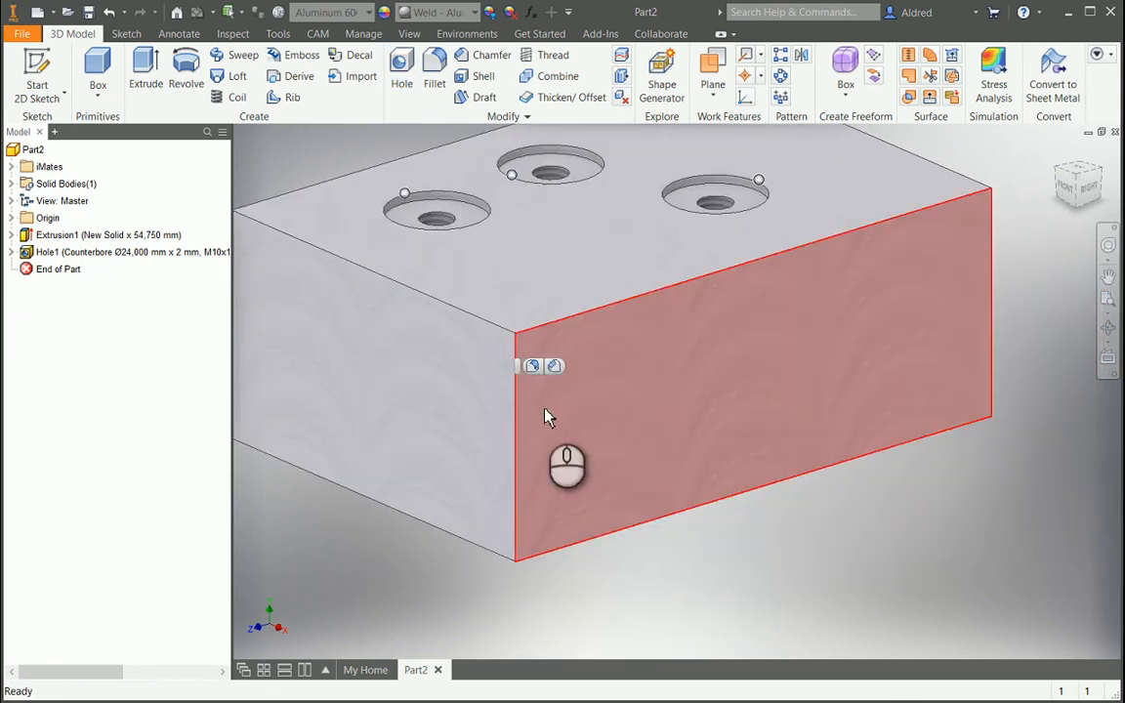
key("f")
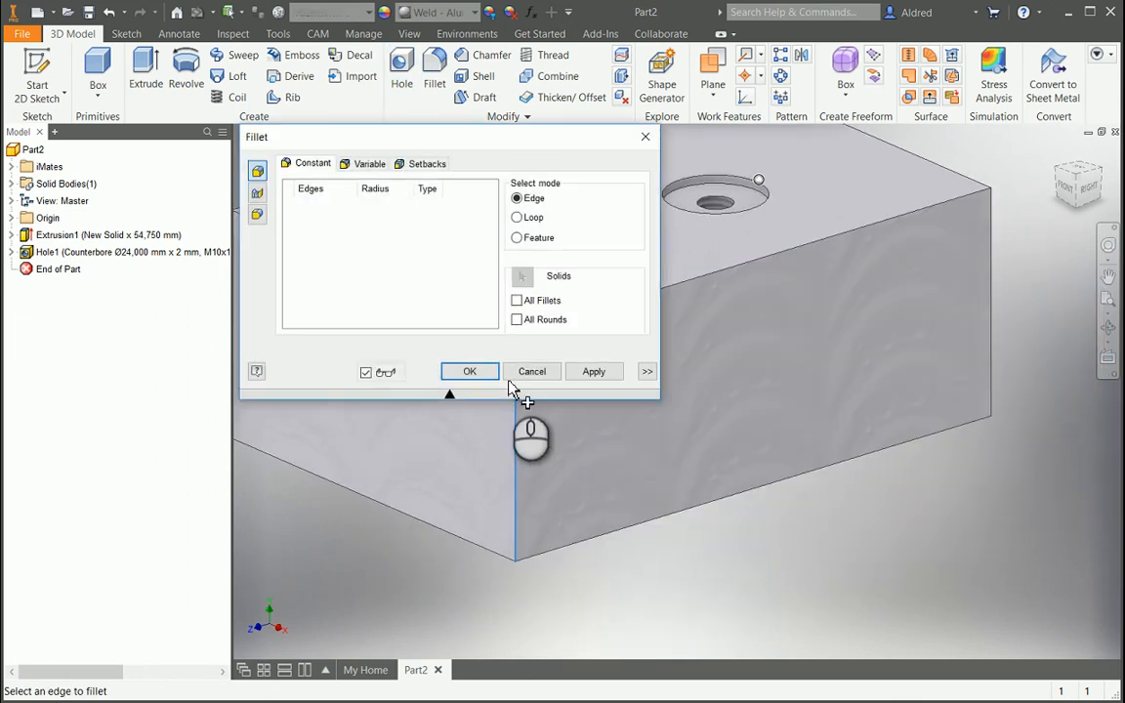
left_click(516, 463)
middle_click_drag(516, 463, 678, 573, "shift")
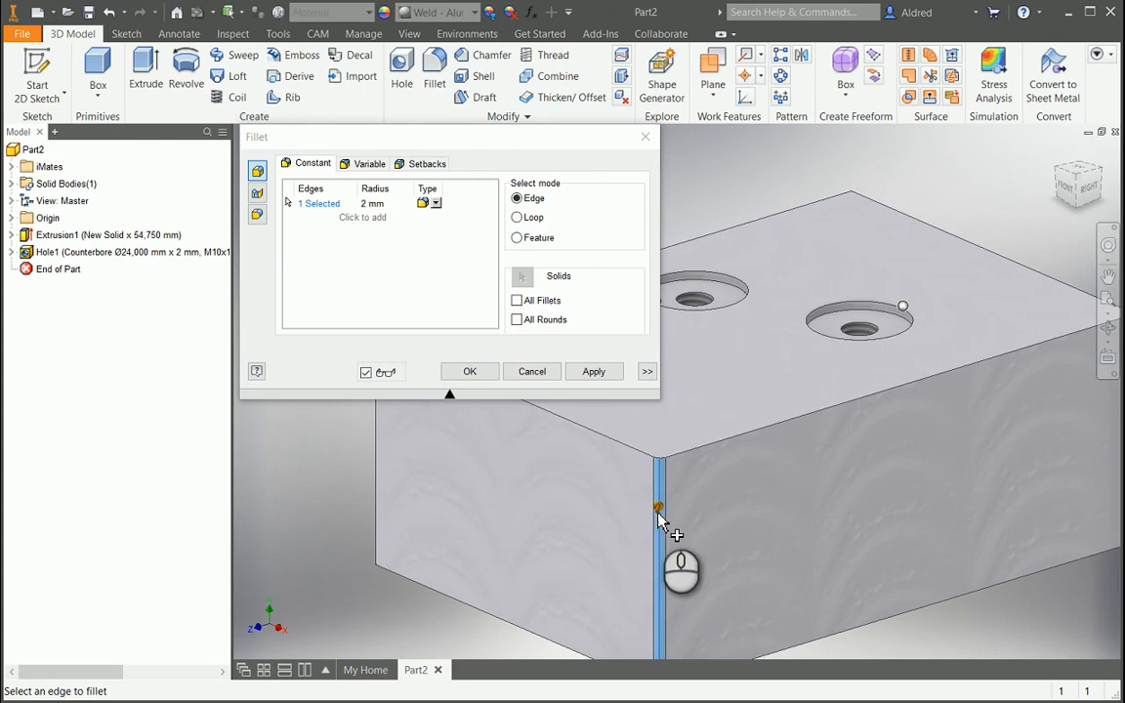
left_click_drag(660, 524, 664, 503)
left_click(481, 371)
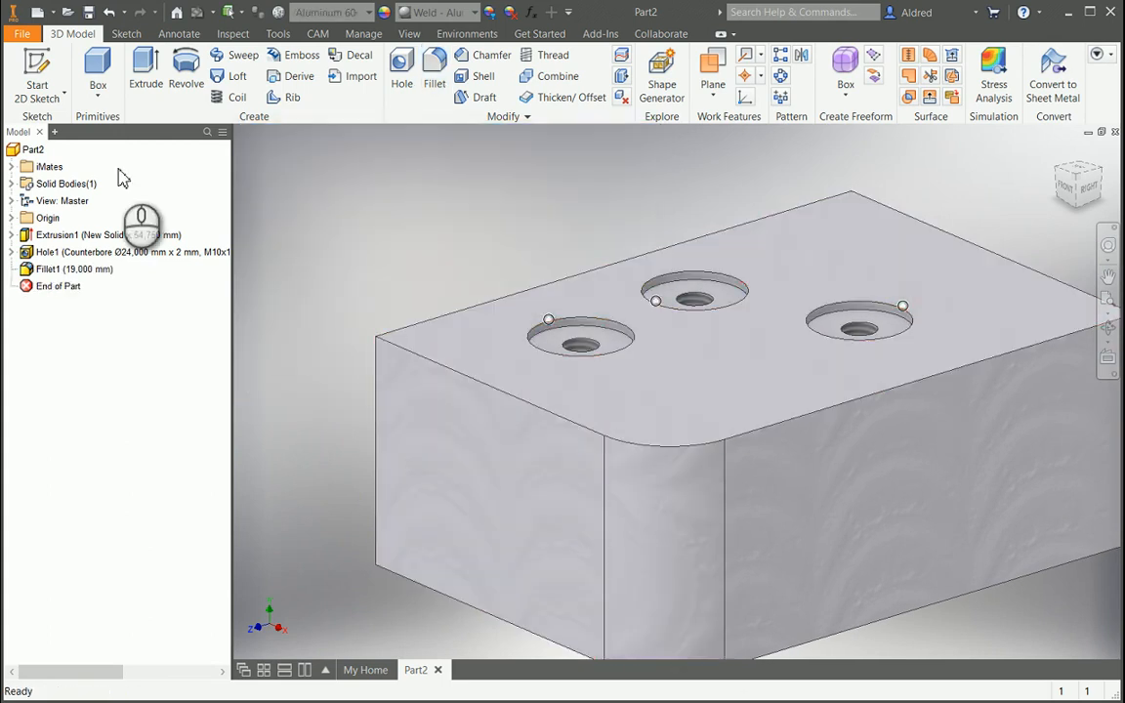
Start a new hole on the block's top face and place it concentric with the filleted corner's arc edge.
left_click(401, 66)
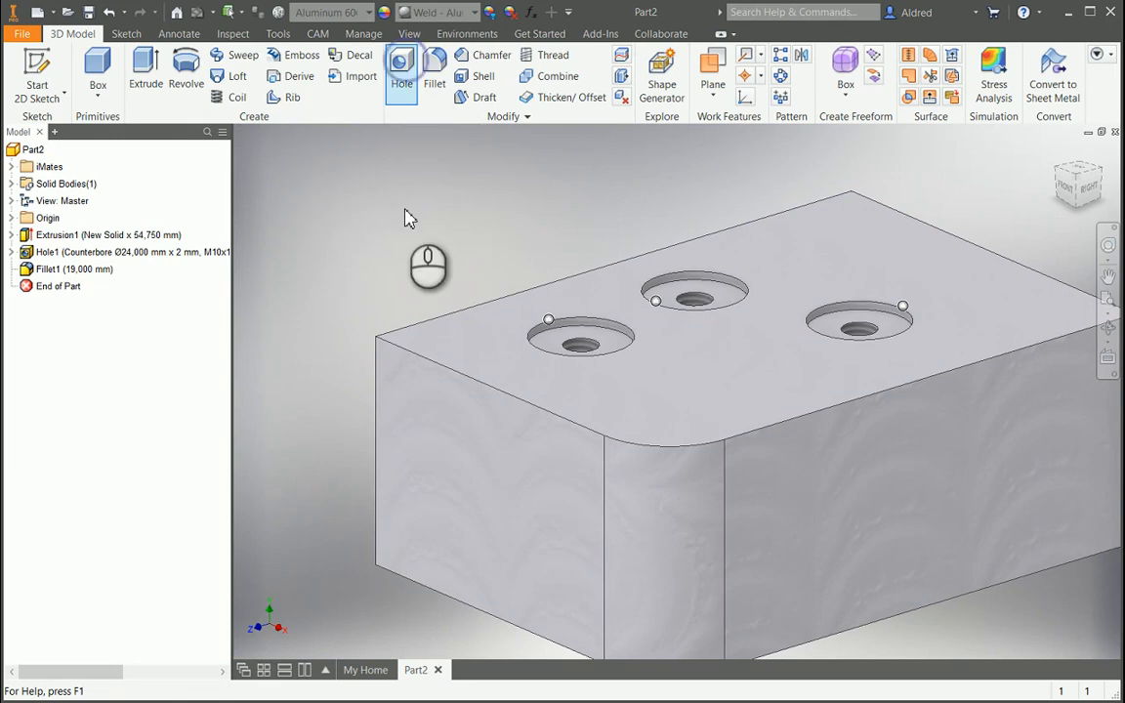
left_click(703, 390)
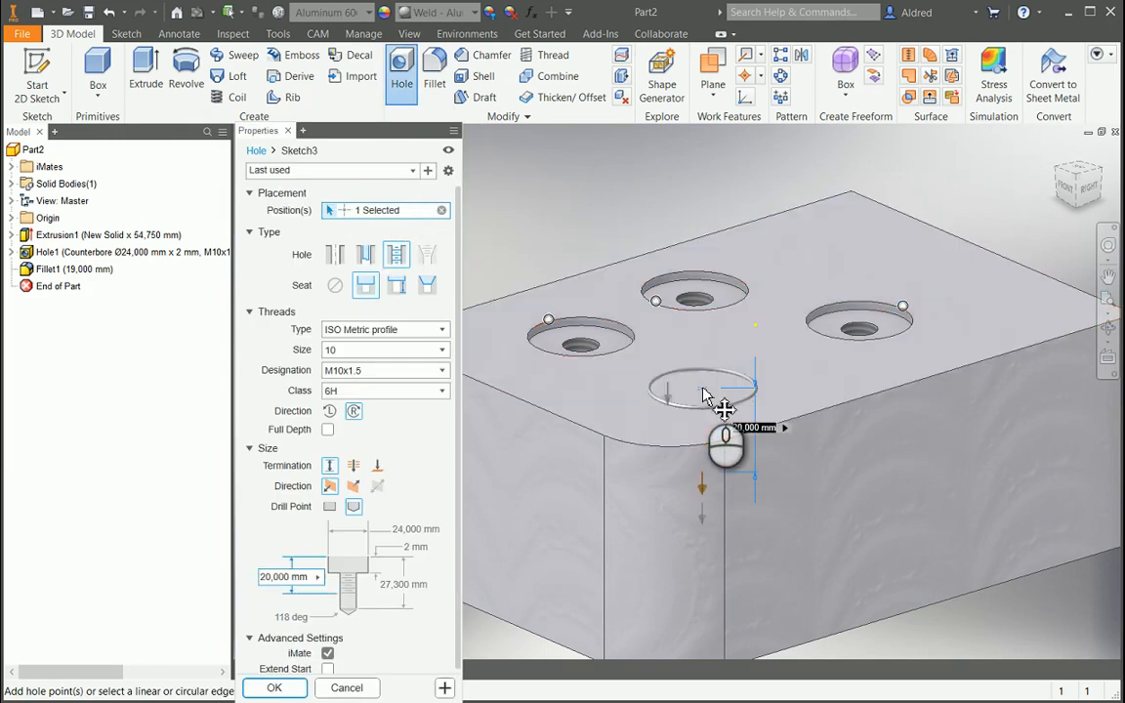
left_click(687, 453)
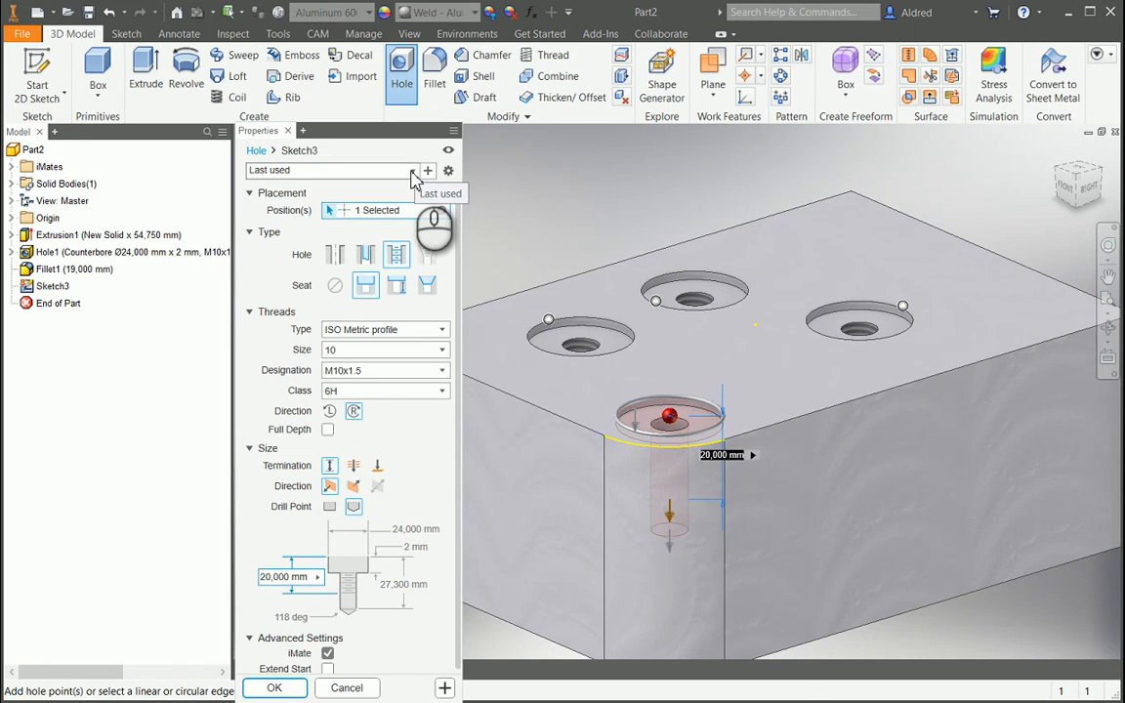
Apply the presets MGFX 10 CB, Simple_None_Angle_1,778 mm and finally Simple_None_0,1325 in to the corner hole.
left_click(412, 174)
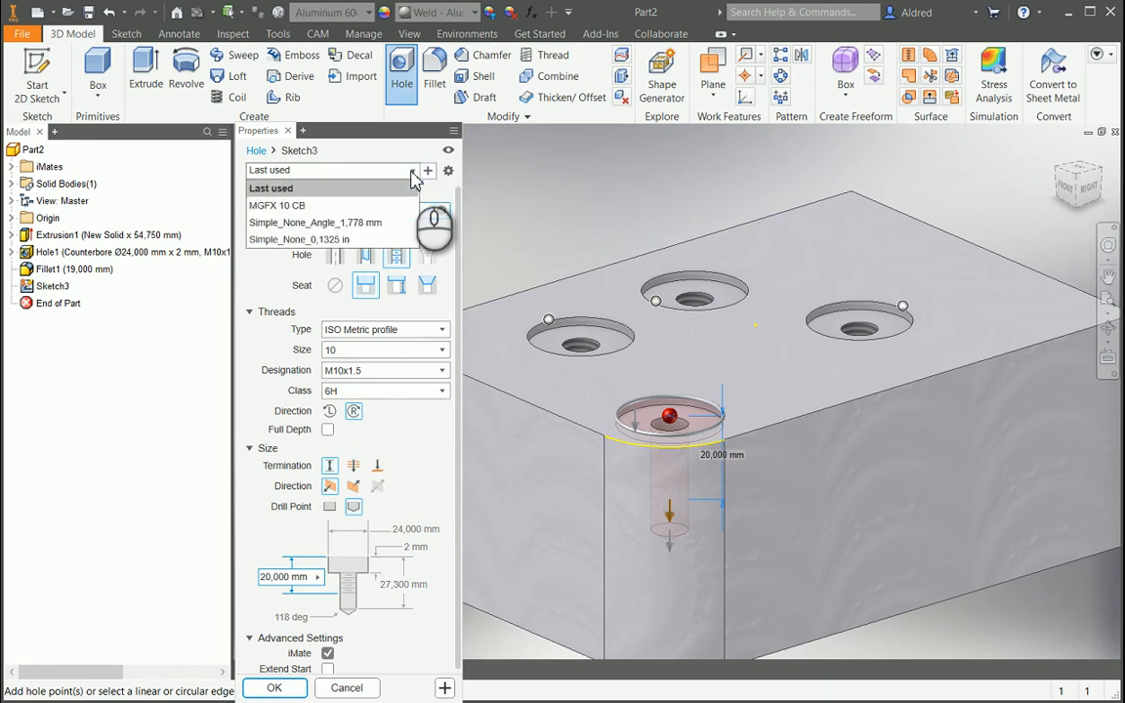
left_click(357, 206)
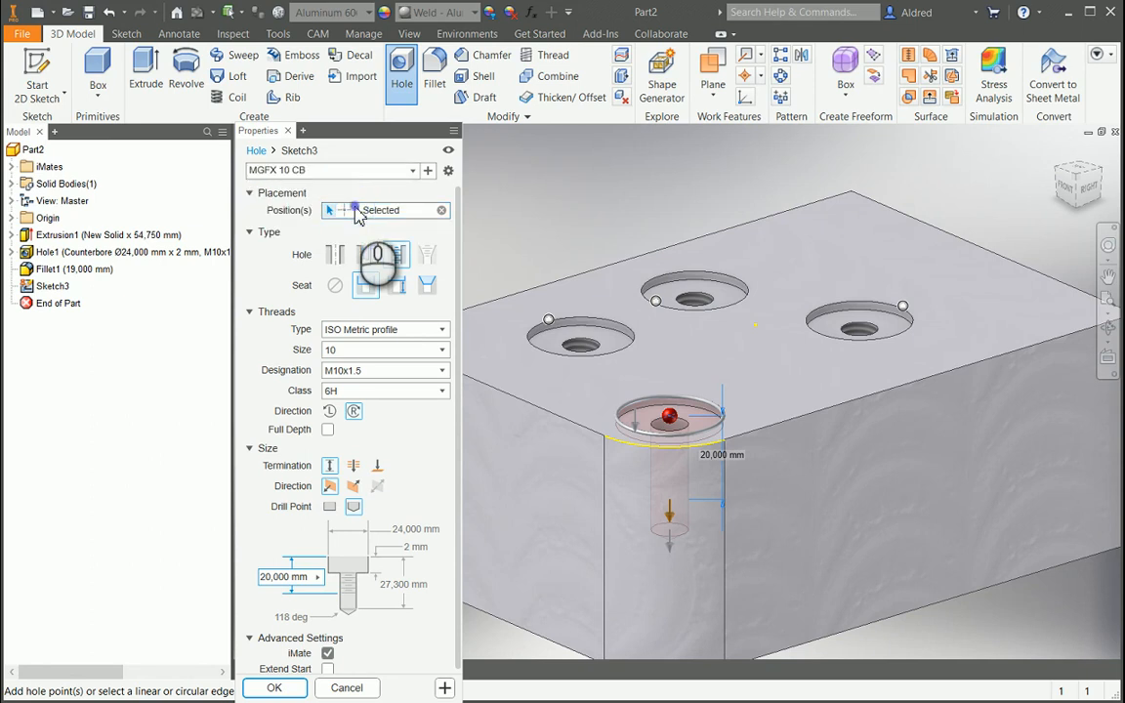
left_click(413, 172)
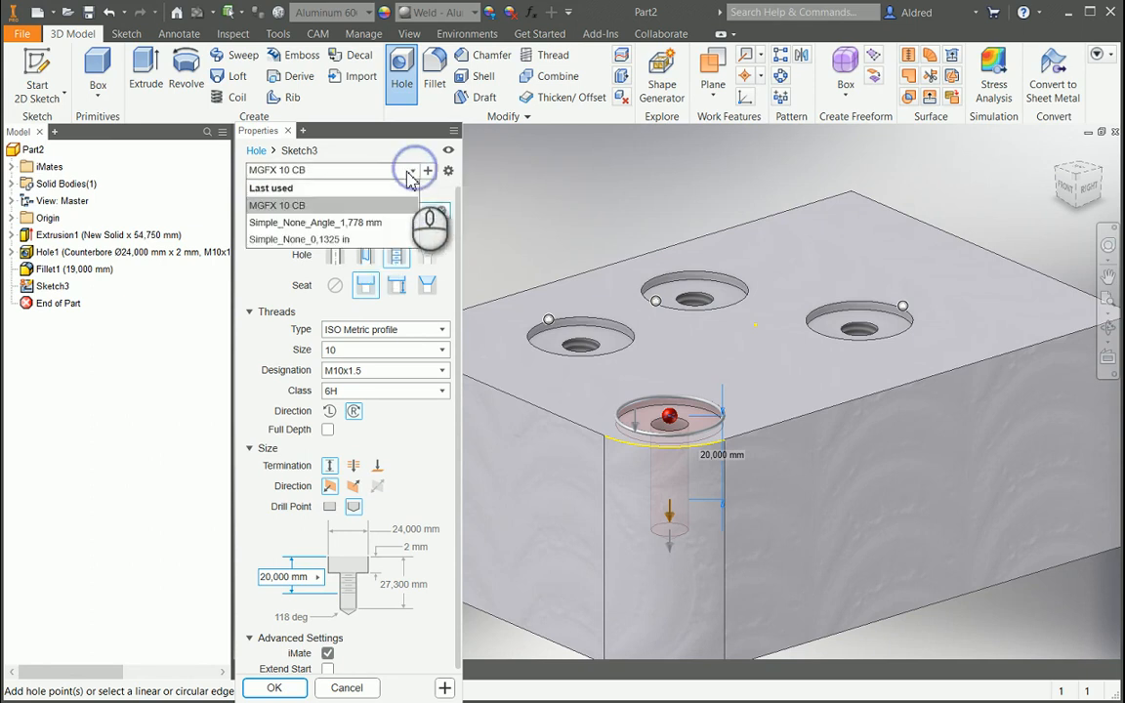
left_click(337, 223)
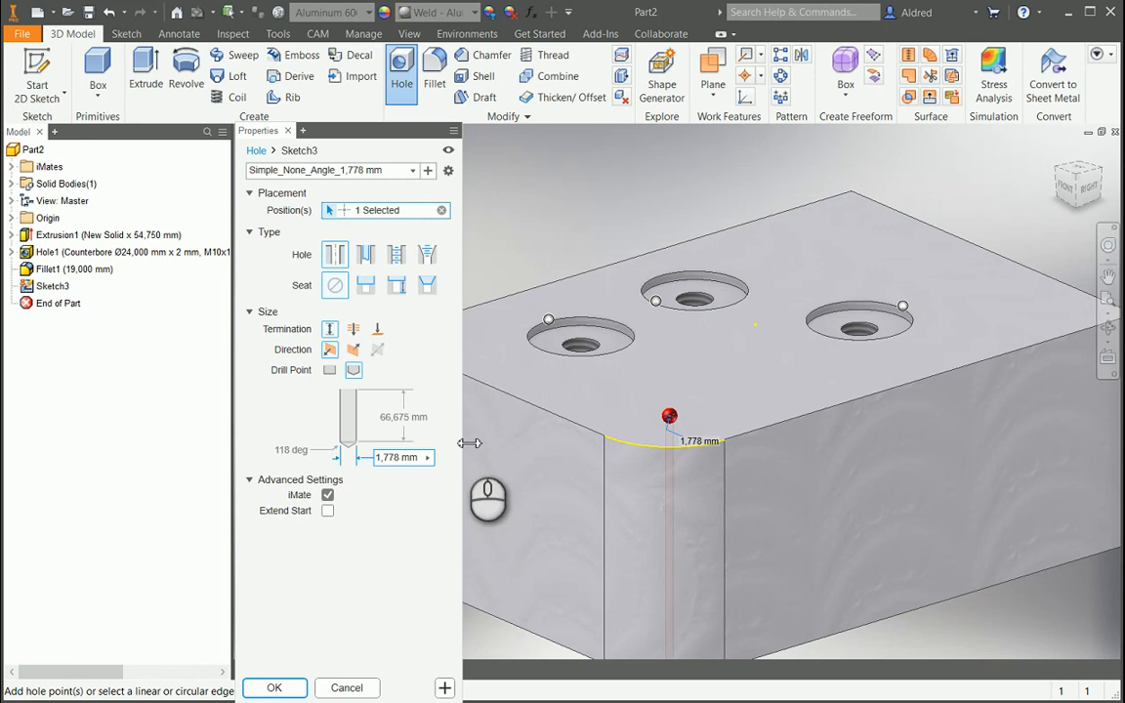
left_click(413, 170)
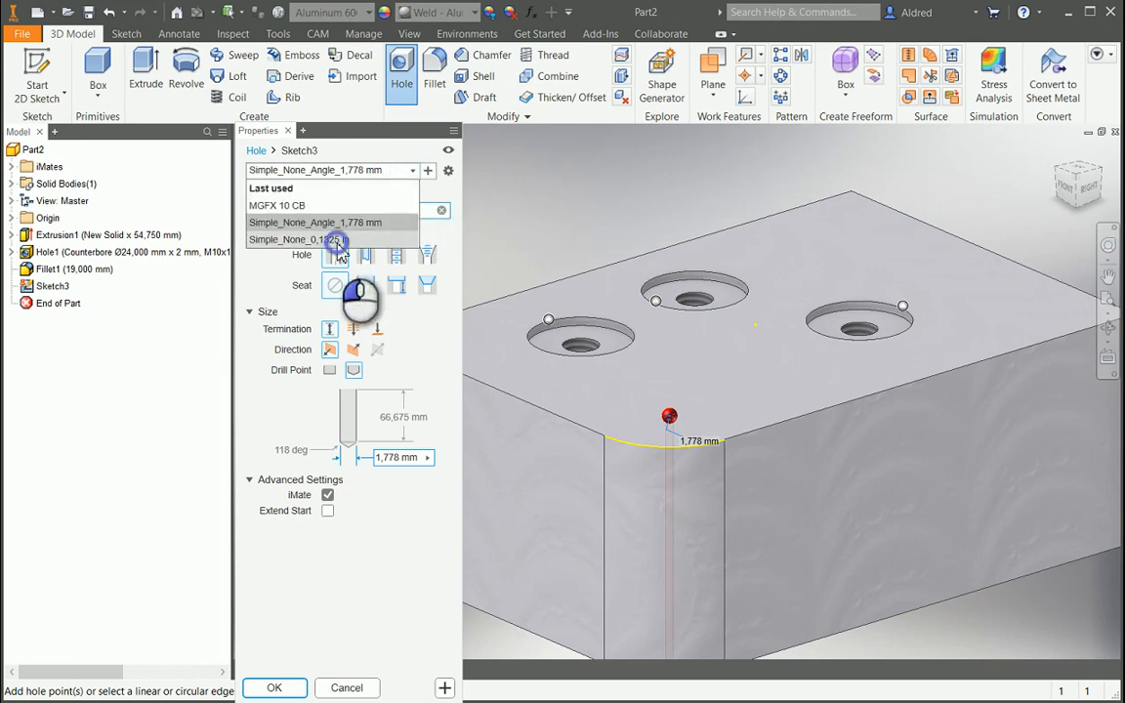
left_click(336, 240)
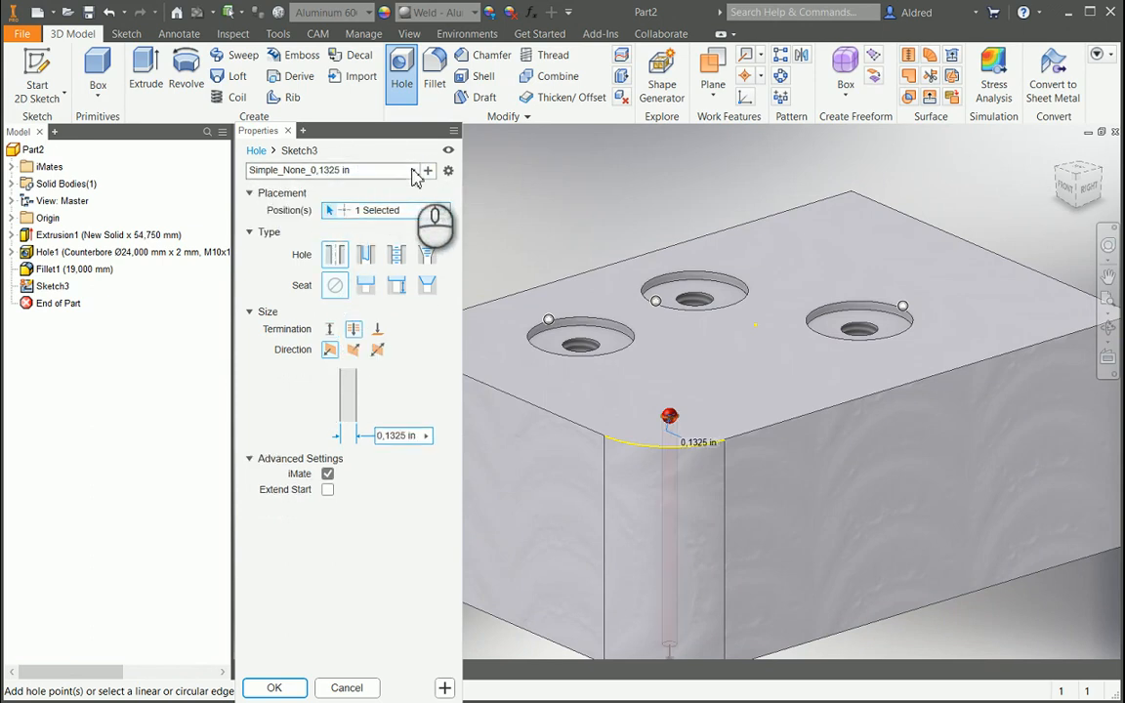